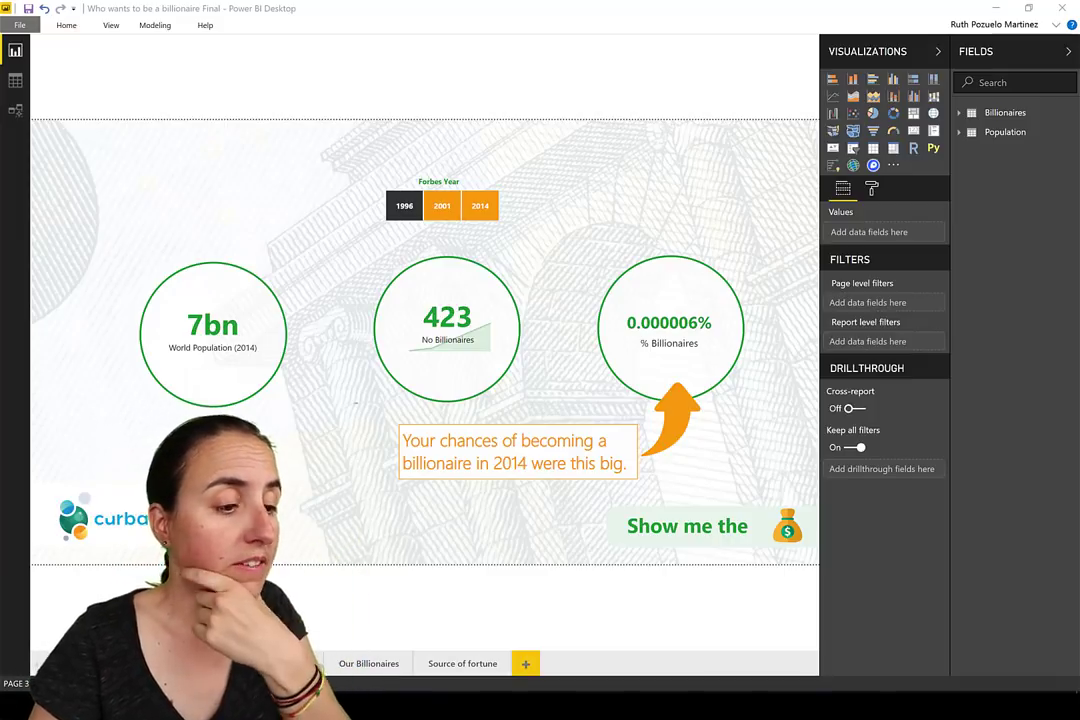
- Open the Performance Analyzer pane from the View ribbon and widen the report canvas beside it
left_click(115, 40)
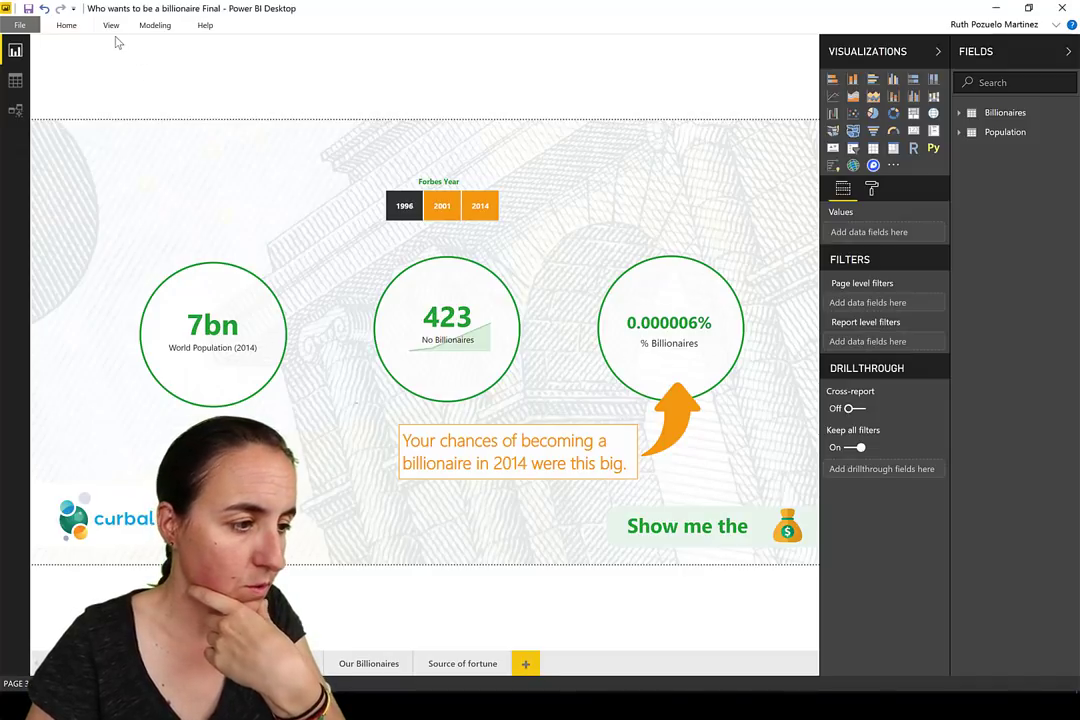
left_click(110, 26)
left_click(266, 63)
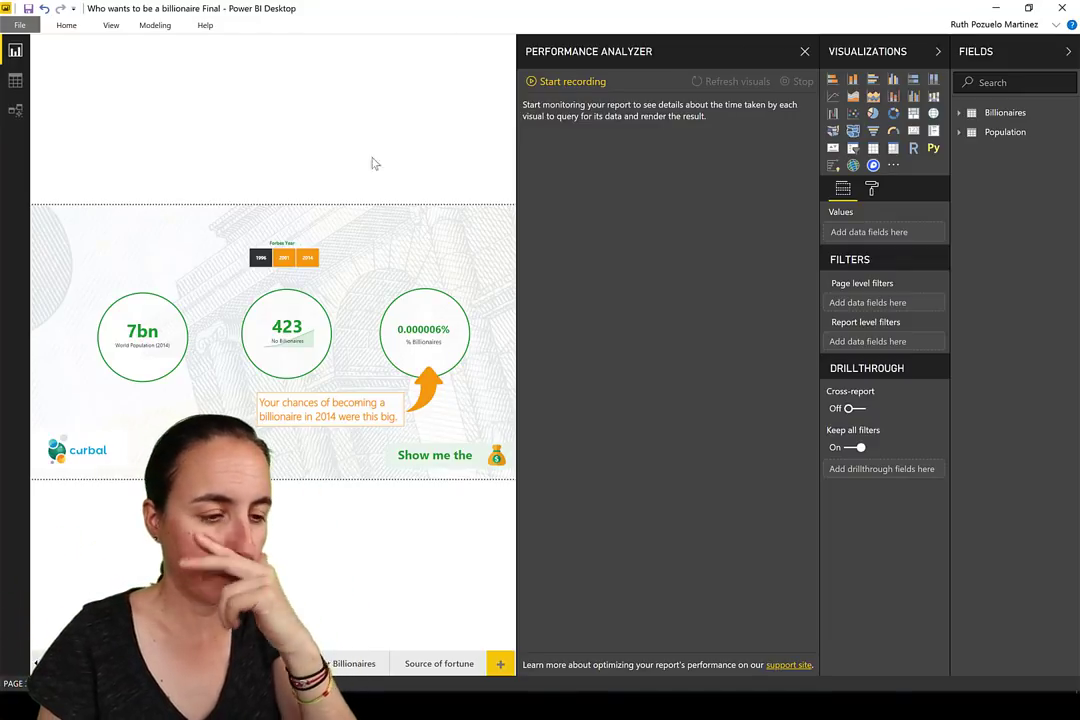
left_click_drag(516, 170, 569, 172)
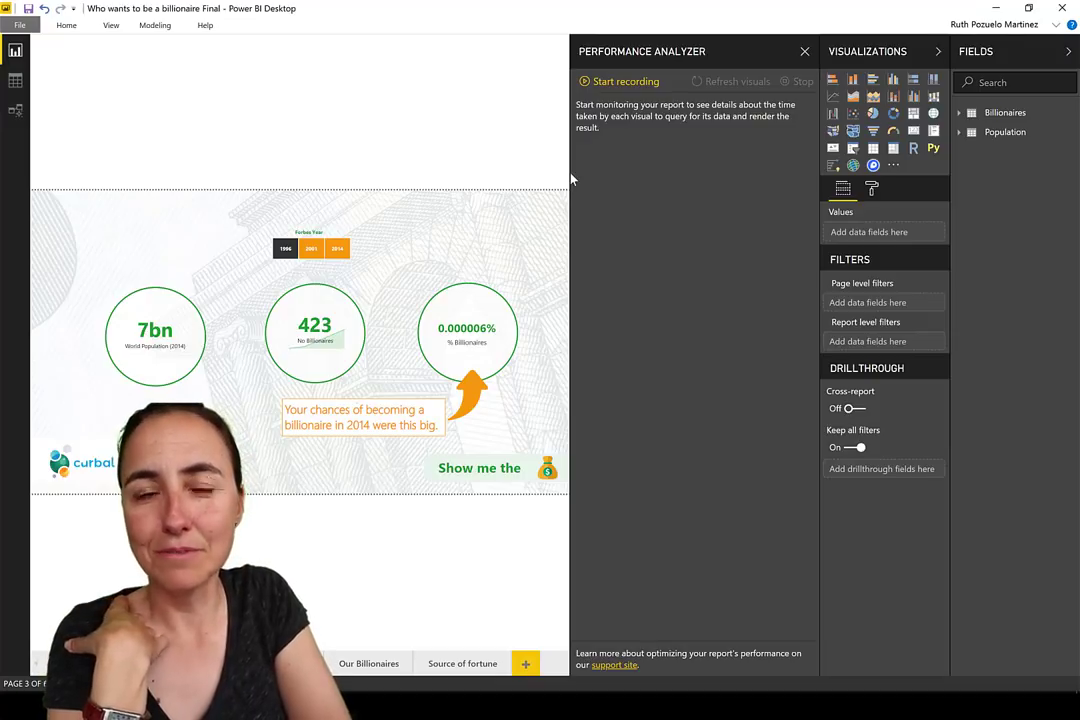
- Record refresh timings for all visuals, filter to Forbes Year 1996, and show the Selection pane
left_click(625, 82)
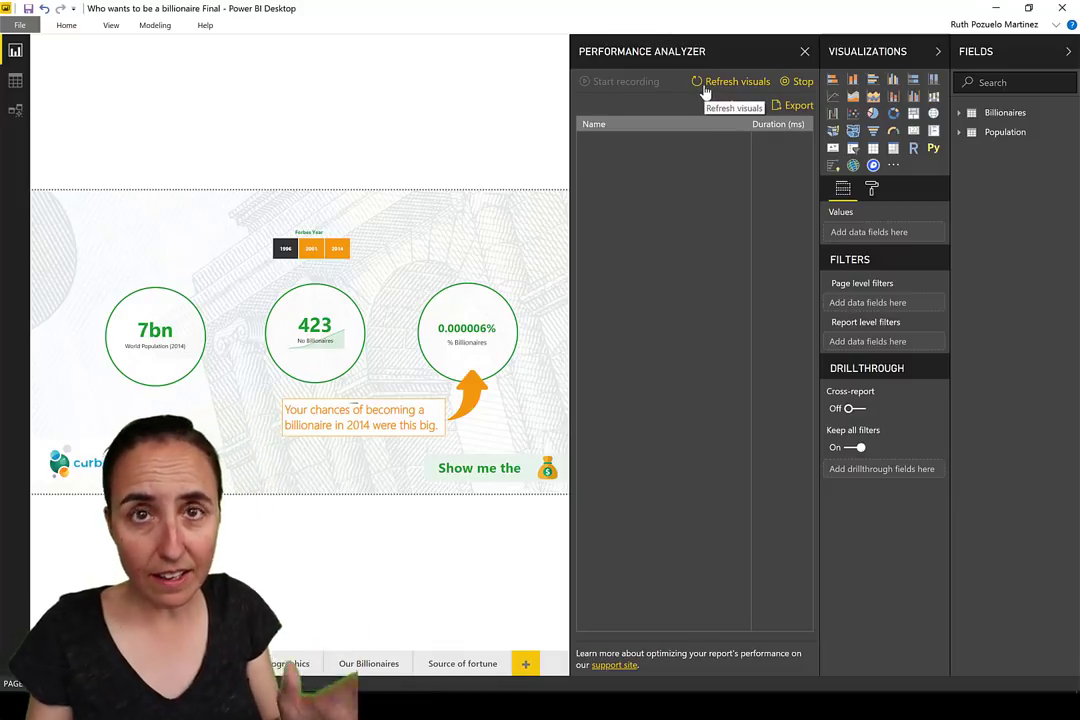
left_click(738, 82)
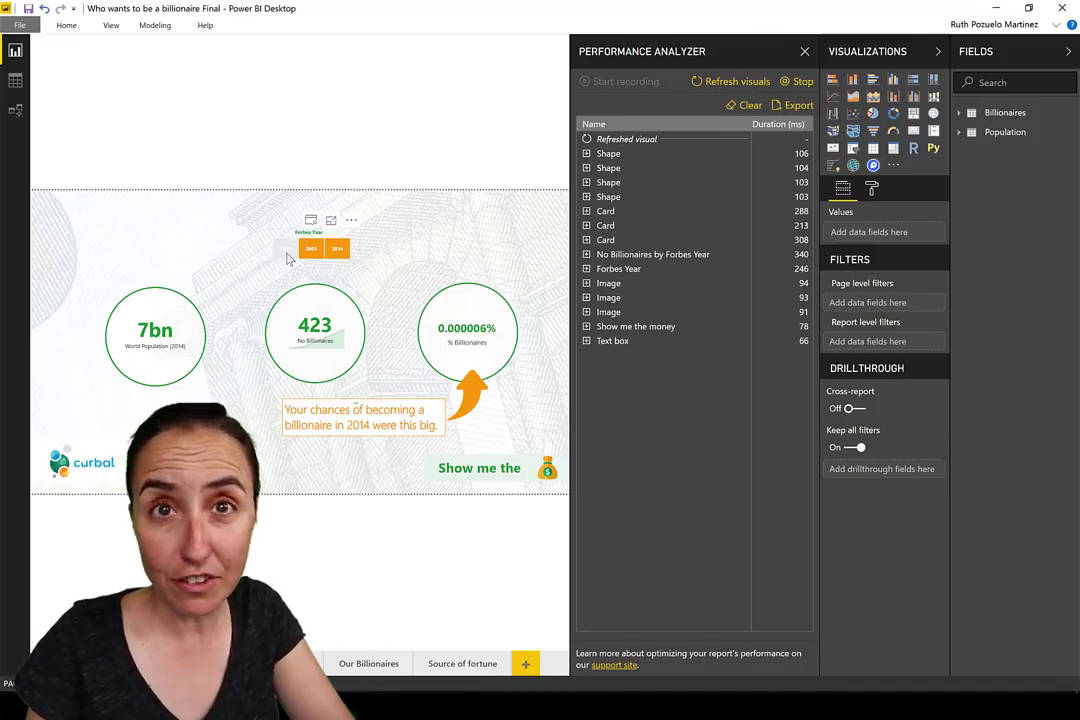
left_click(285, 248)
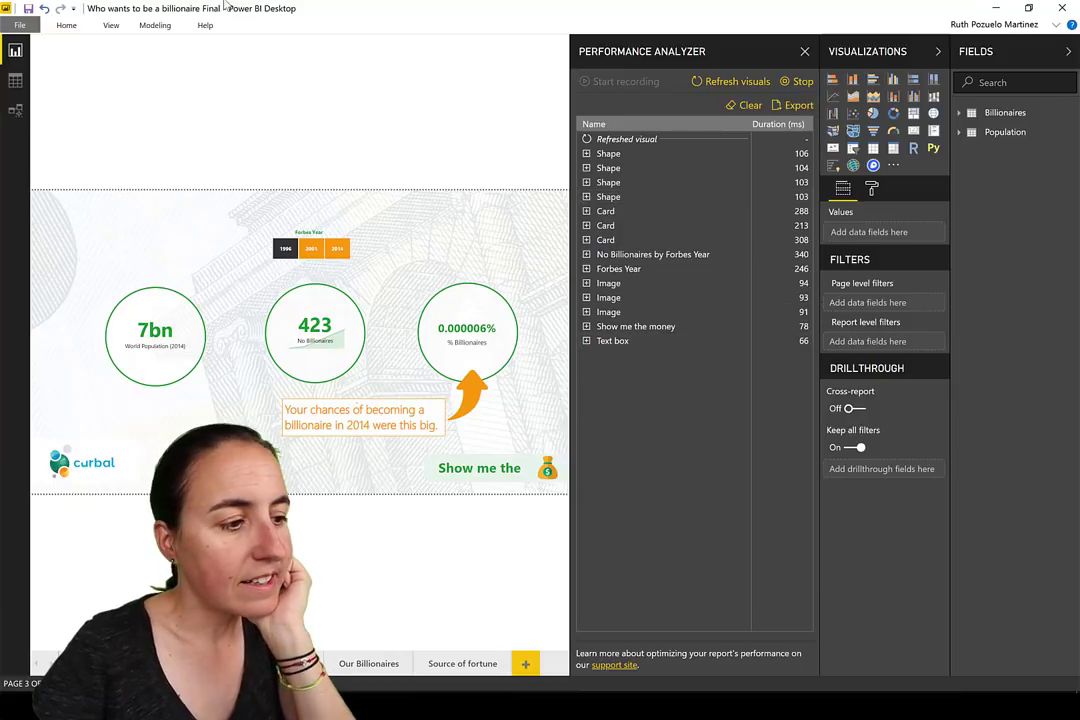
left_click(108, 27)
left_click(190, 62)
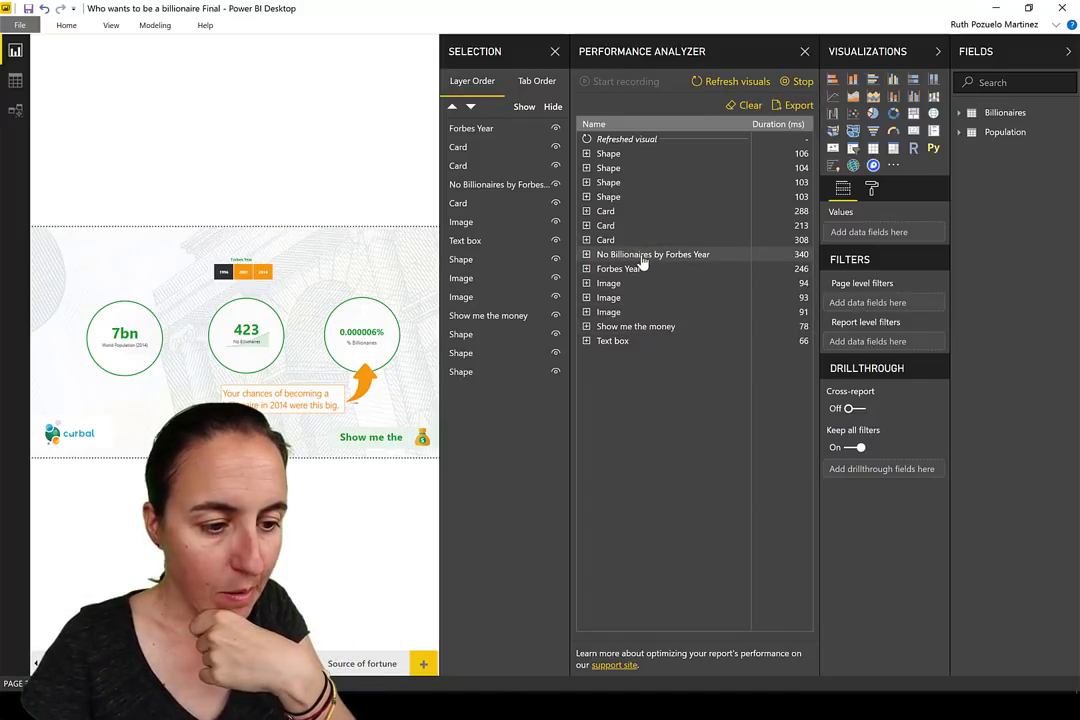
- Expand timings for No Billionaires by Forbes Year, the 308/213/288 ms cards, Forbes Year slicer and first Shape
left_click(668, 256)
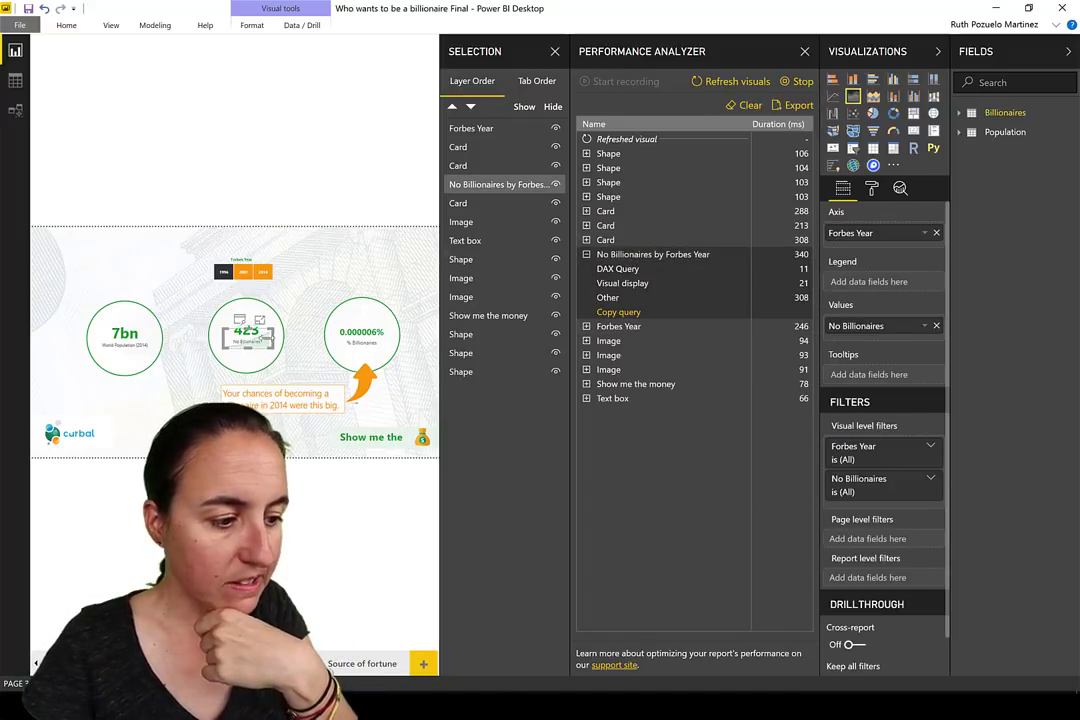
left_click(640, 241)
left_click(645, 225)
left_click(648, 212)
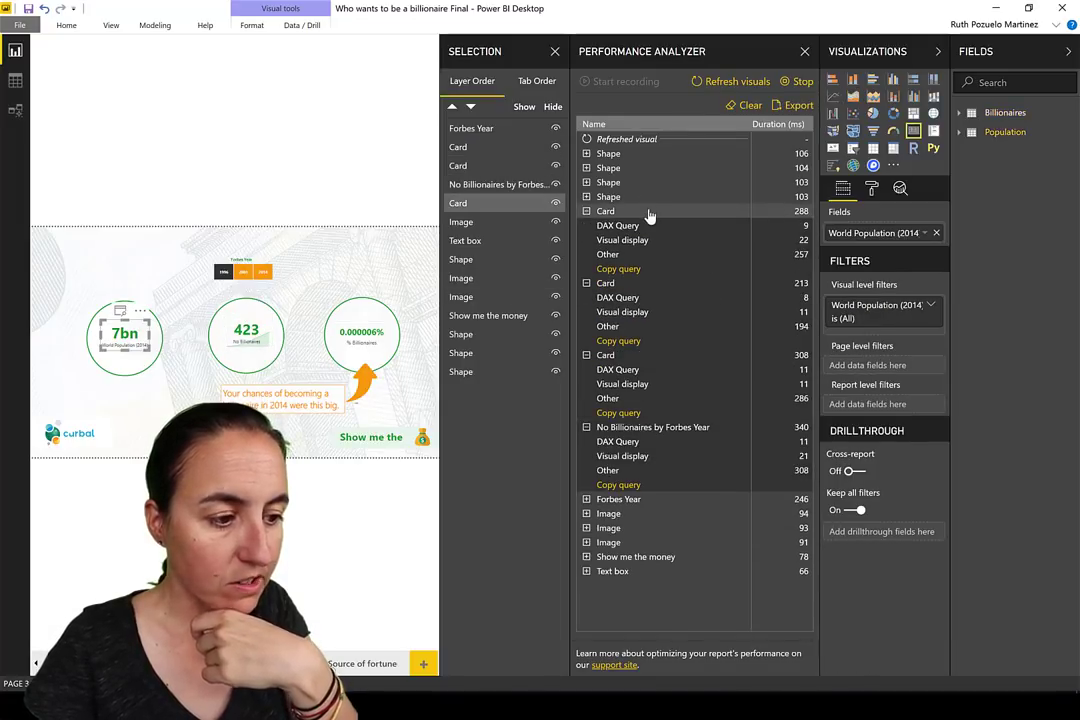
left_click(636, 500)
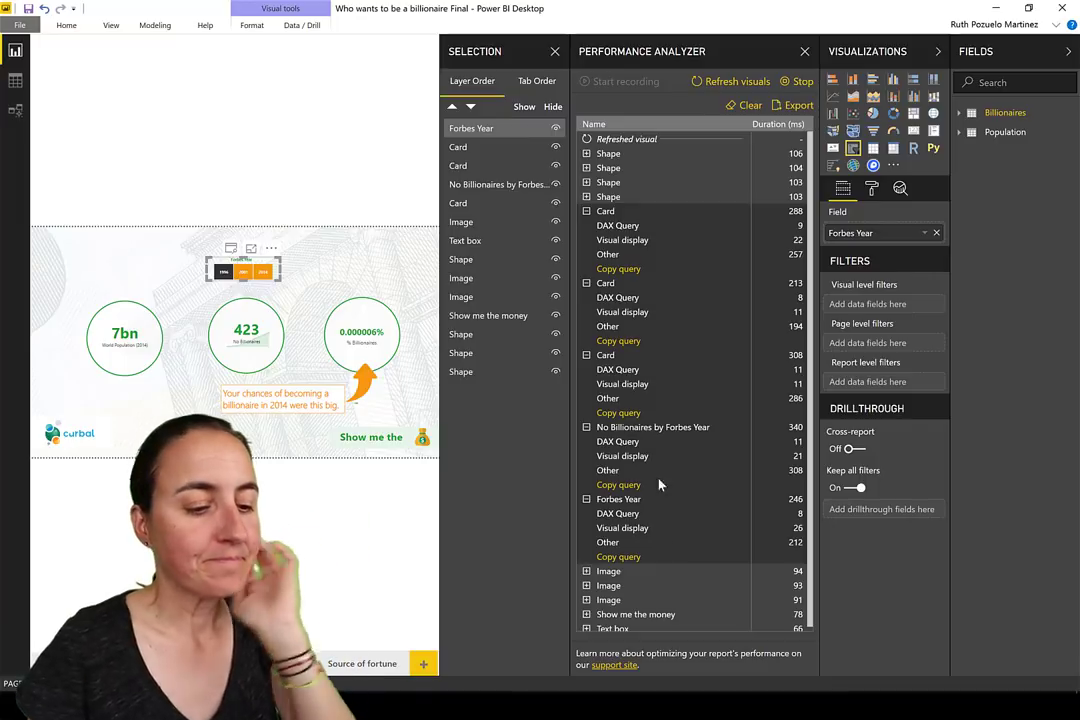
left_click(620, 284)
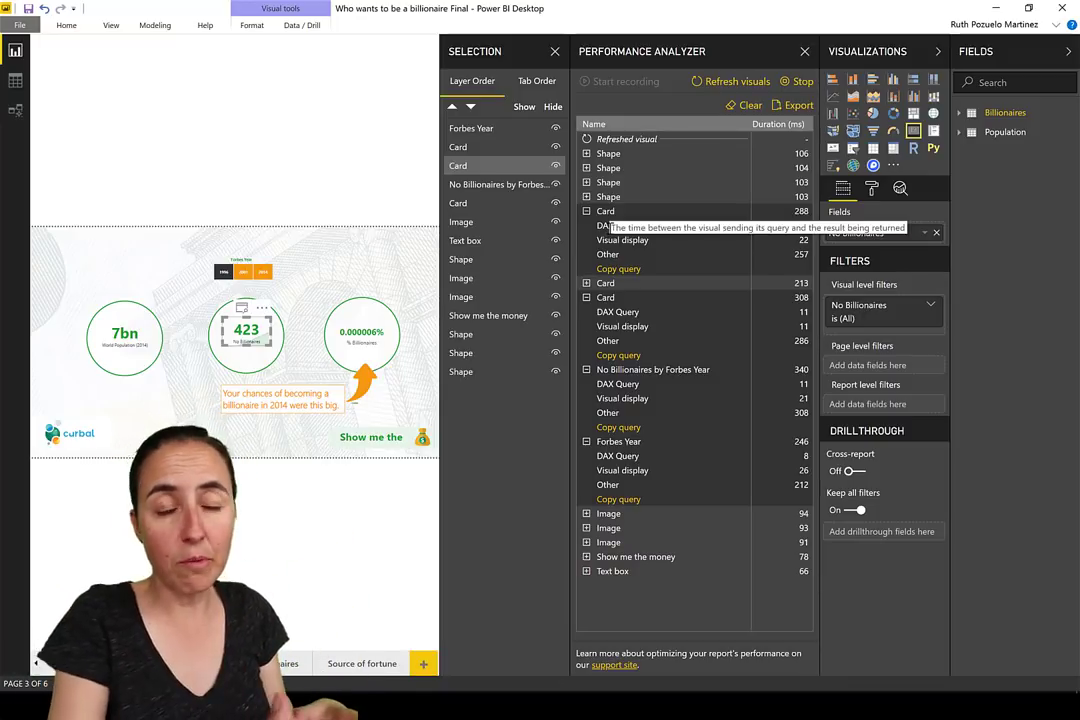
left_click(608, 153)
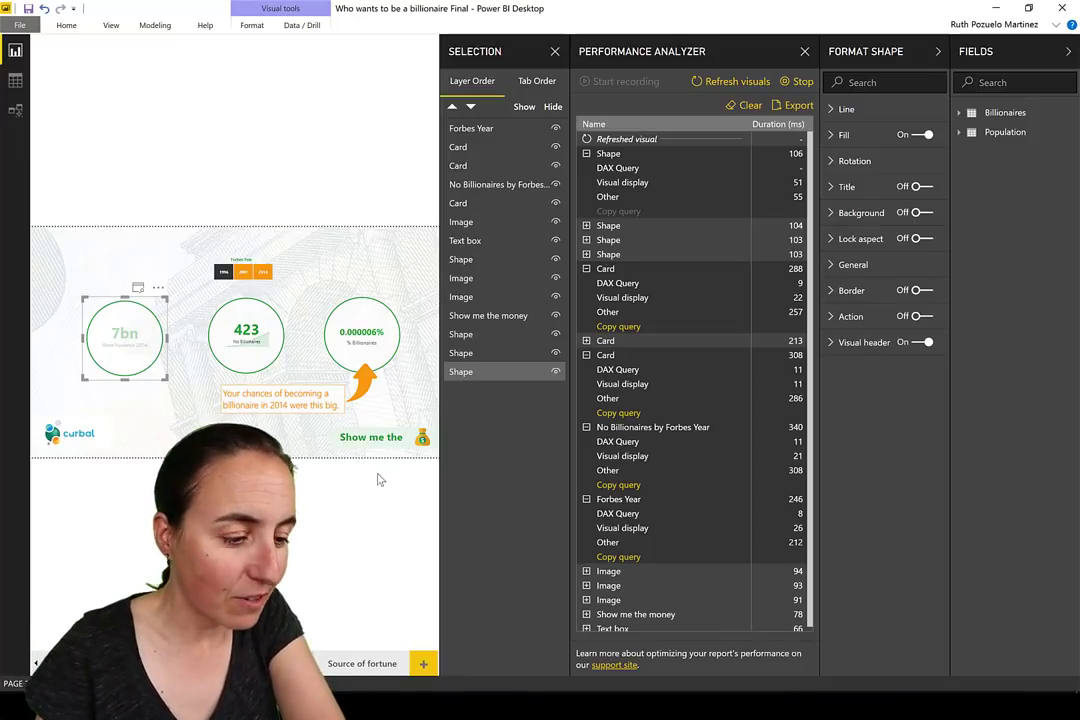
- Rename the money button's shape layer to 'Show me the money', then clear and re-record visual timings
left_click(383, 440)
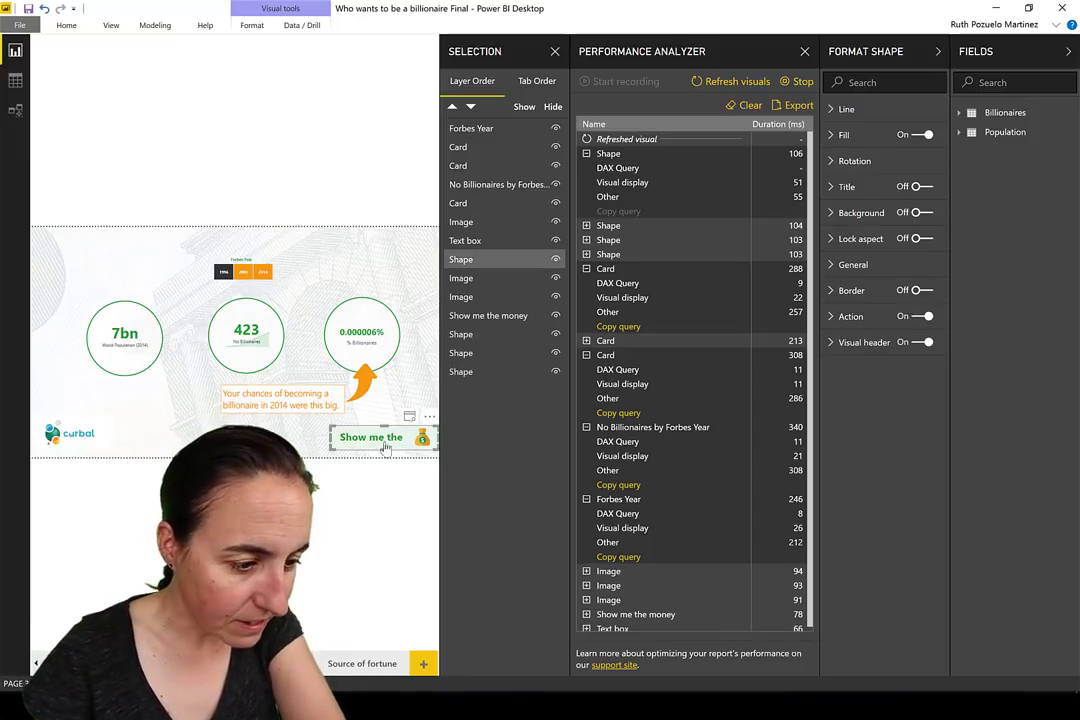
left_click(492, 242)
left_click(485, 259)
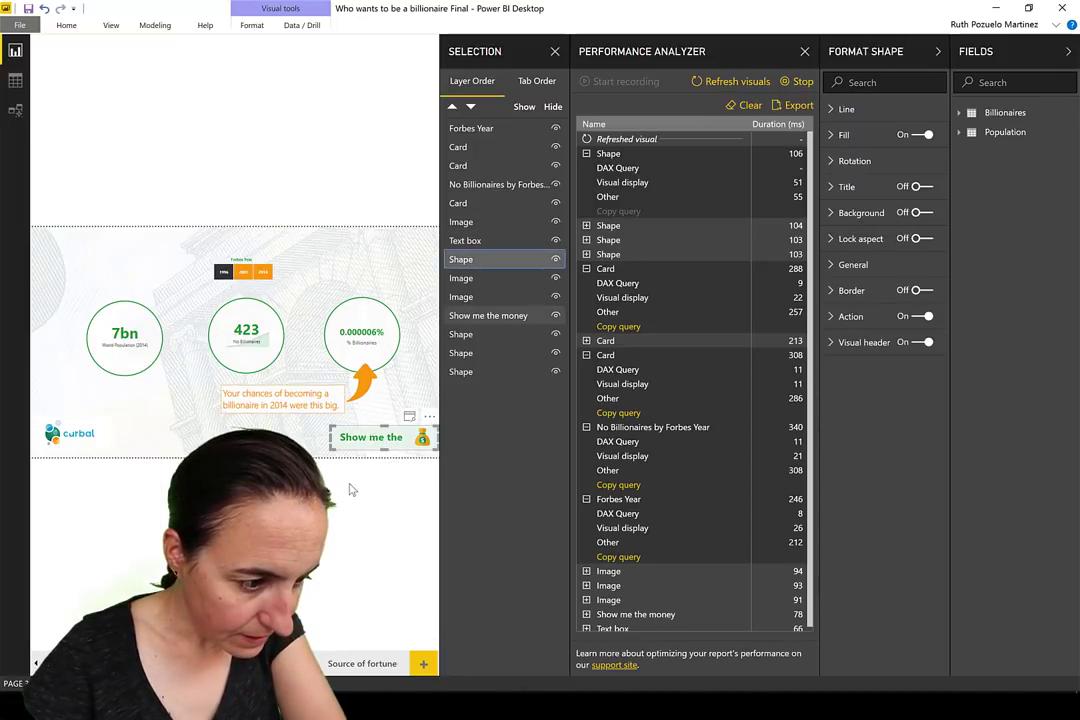
double_click(490, 261)
type("Show me the money")
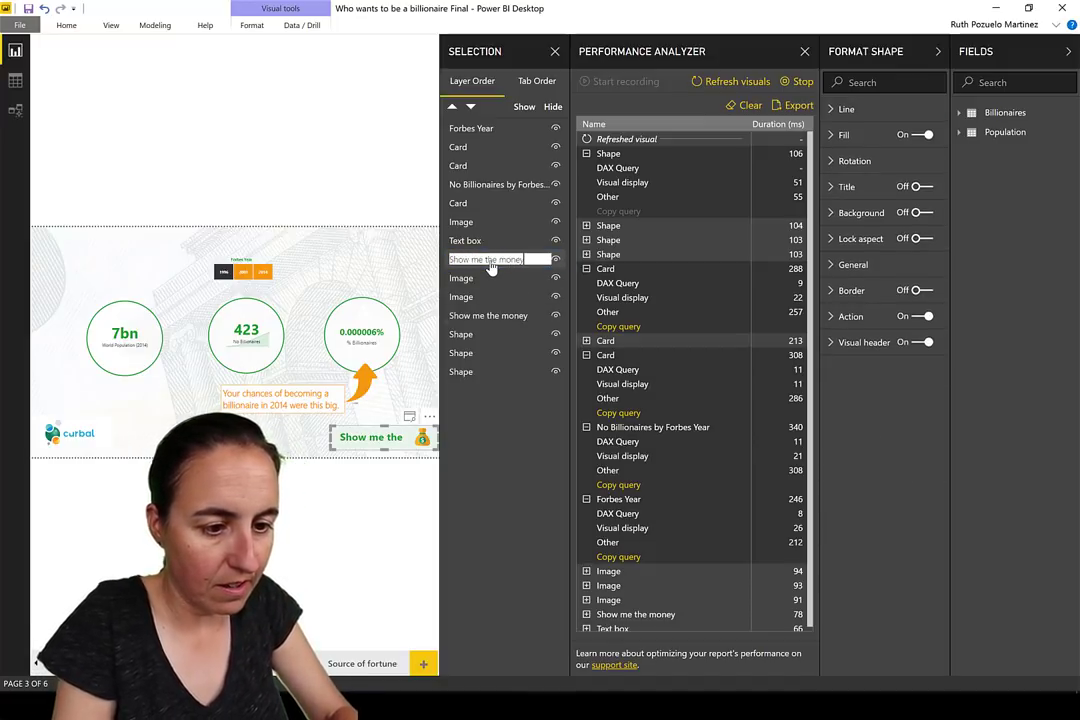
key("Return")
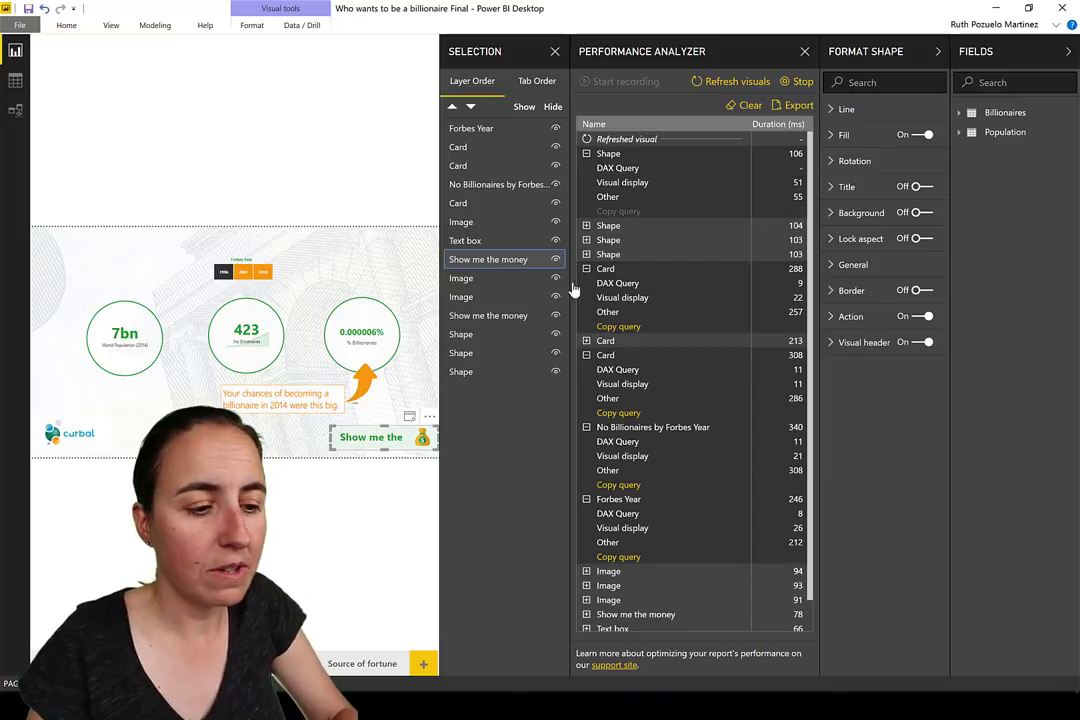
left_click(748, 105)
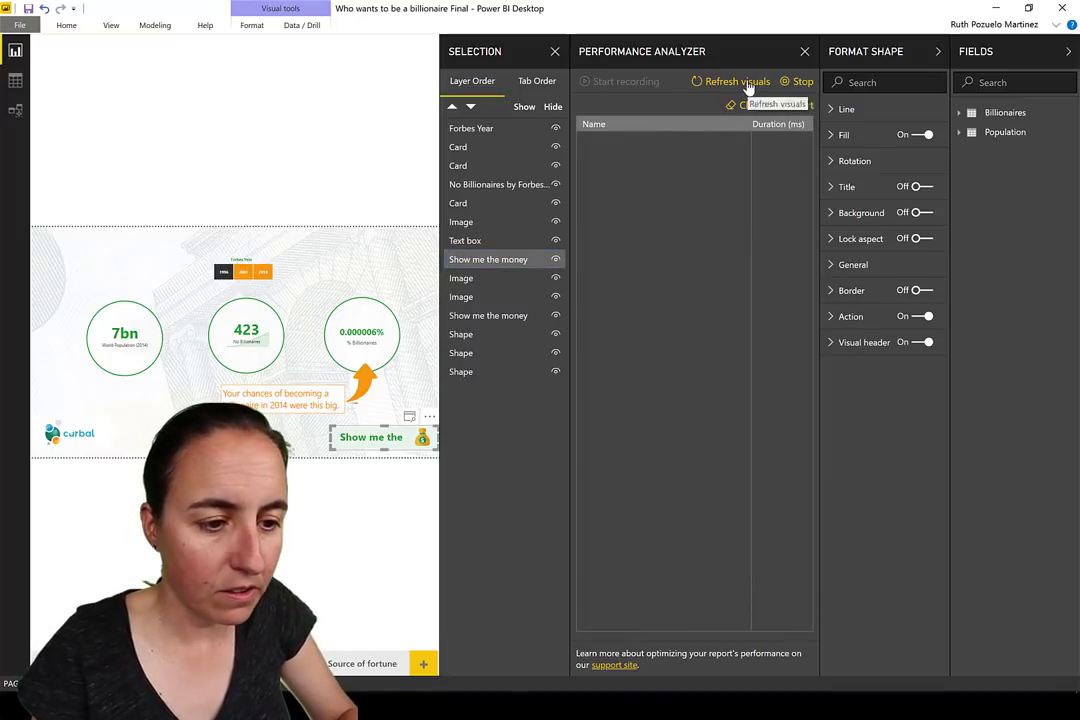
left_click(748, 86)
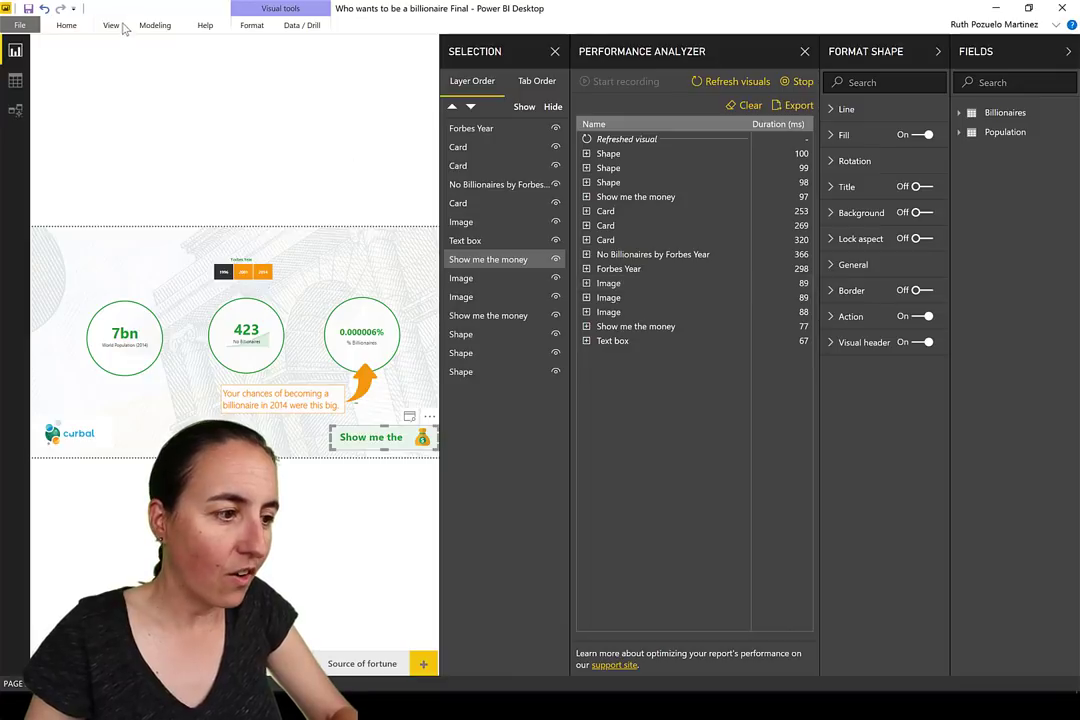
- Break the 253 ms World Population card into 9 ms DAX query, 12 ms display, 231 ms other
left_click(110, 25)
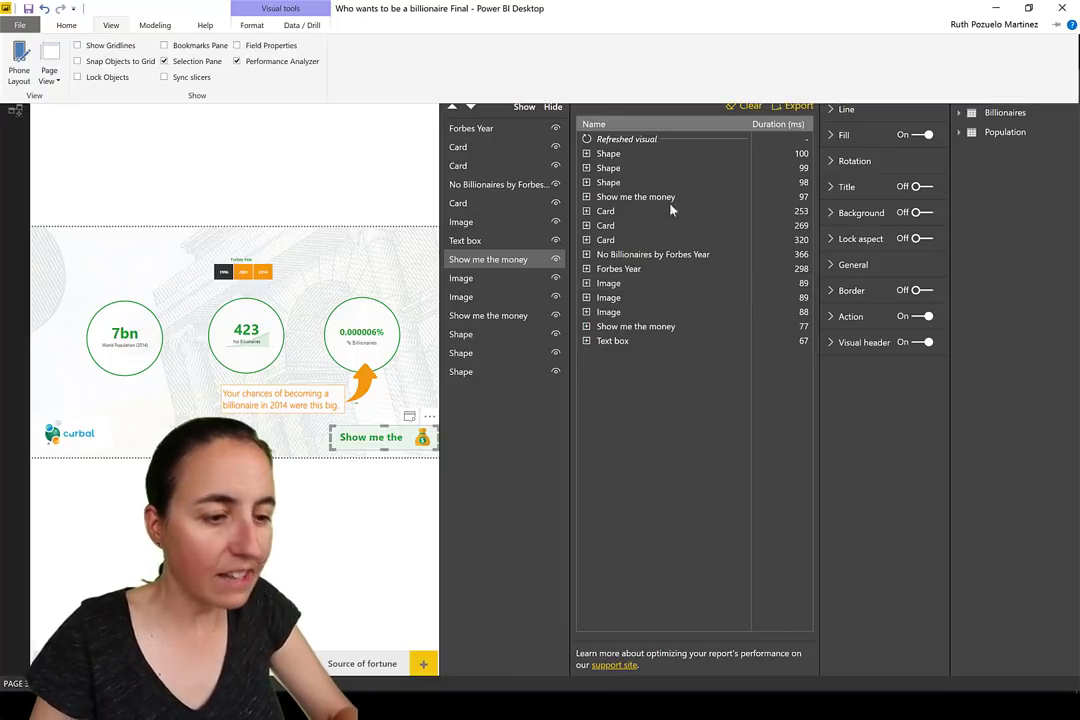
left_click(750, 475)
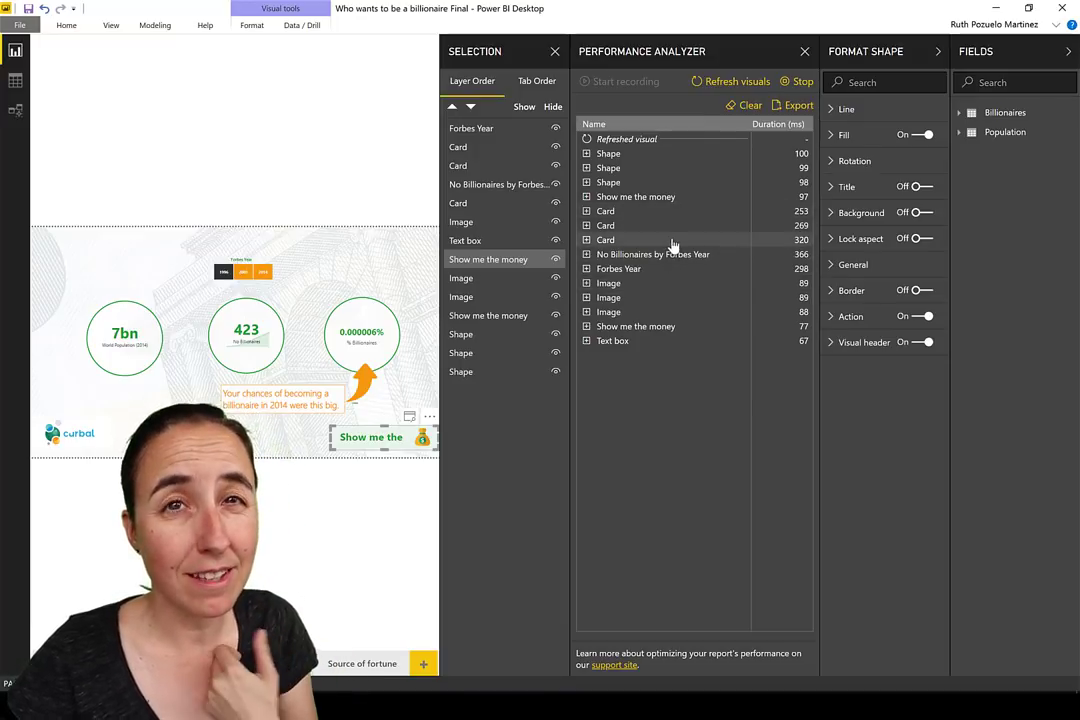
left_click(586, 211)
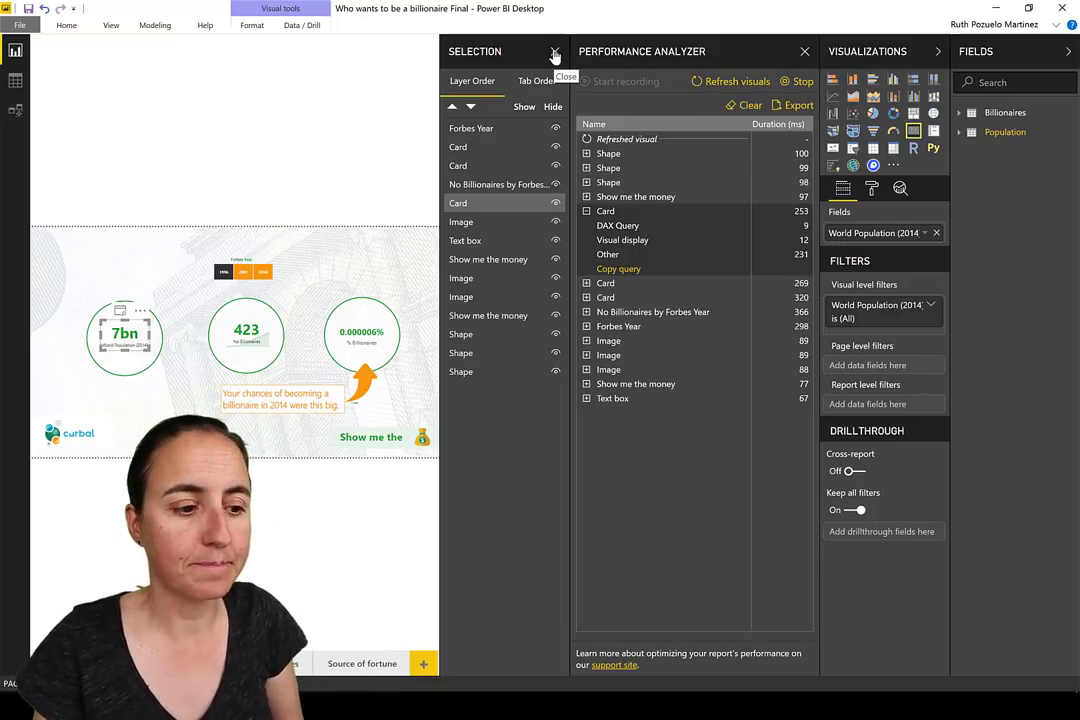
- Close the Selection pane, re-expand the World Population card timings, and bring up Windows search
left_click(555, 52)
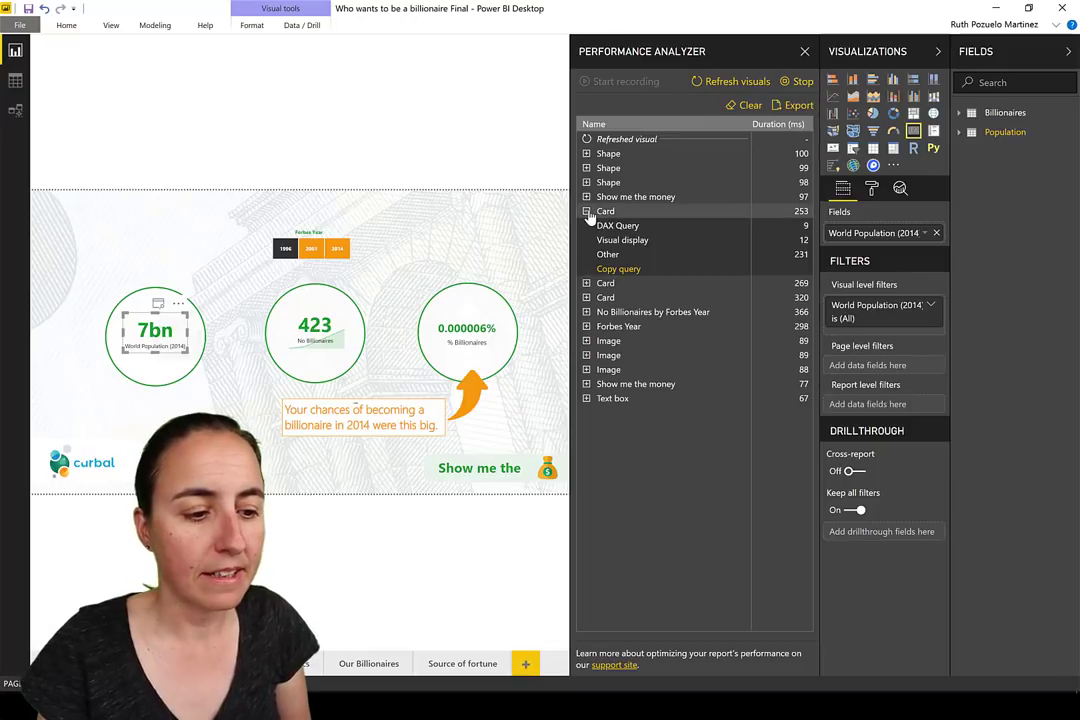
left_click(606, 213)
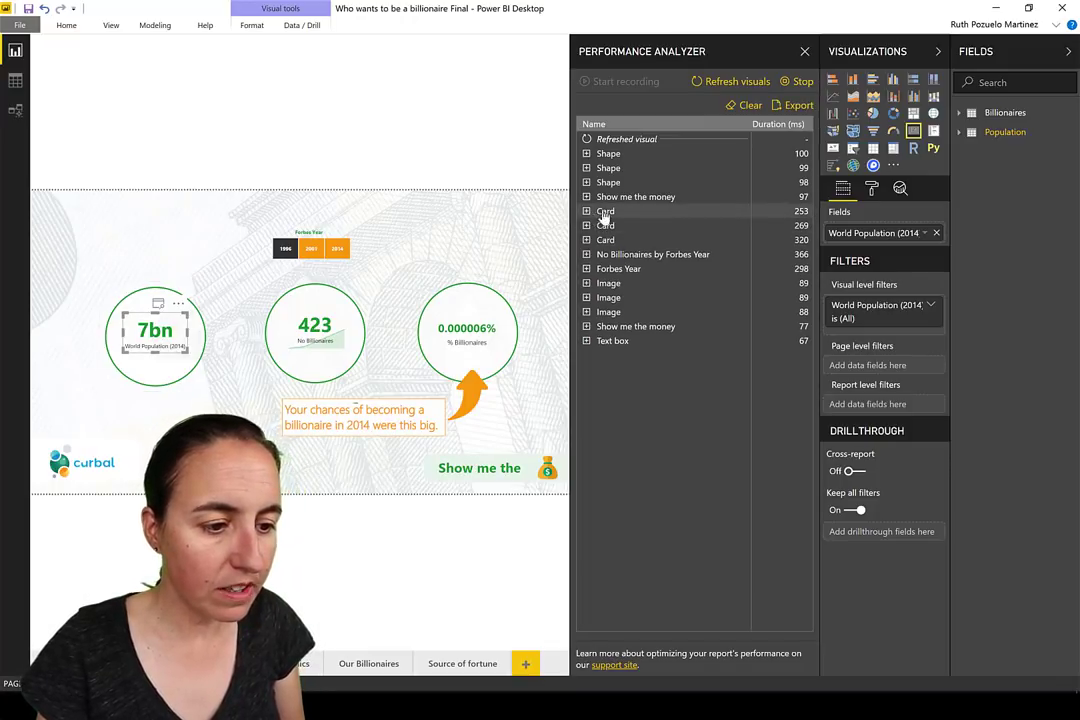
left_click(617, 213)
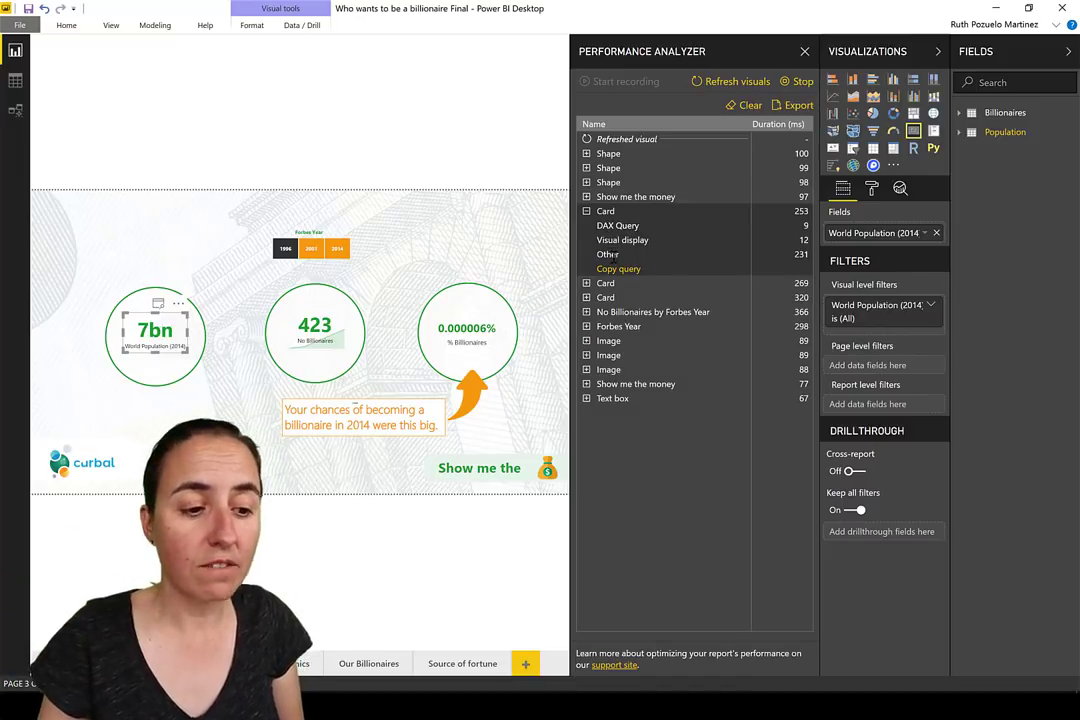
mouse_move(632, 240)
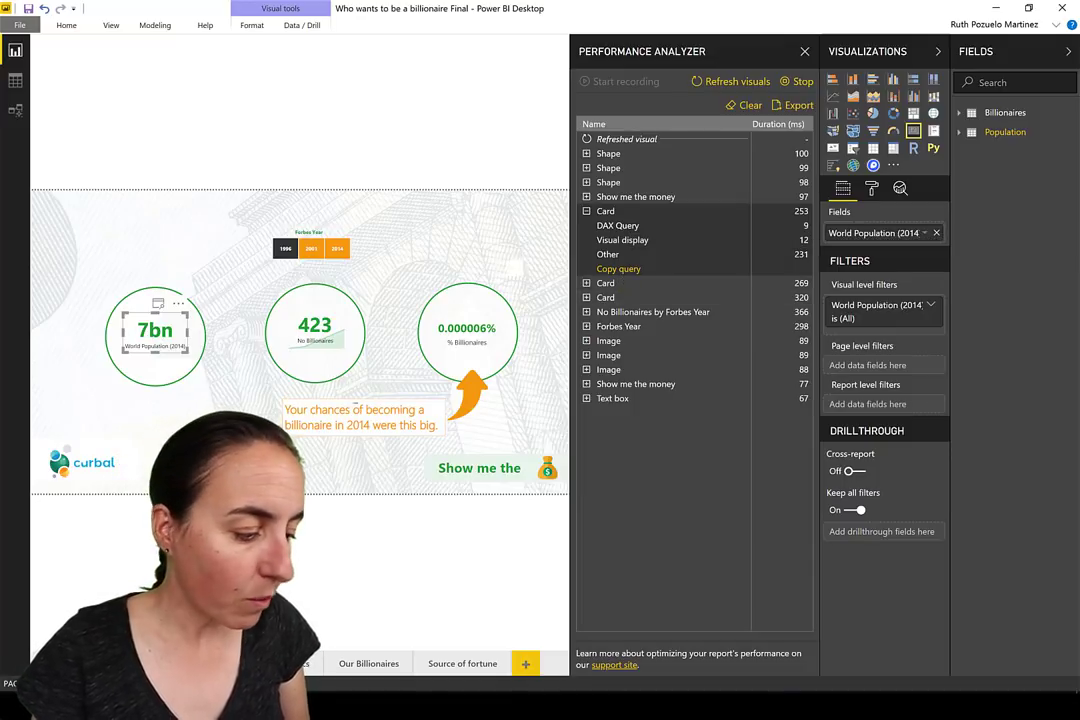
key("super")
- Launch Notepad++ by searching 'note' and select the DAX query's variable definition on line 2
type("note")
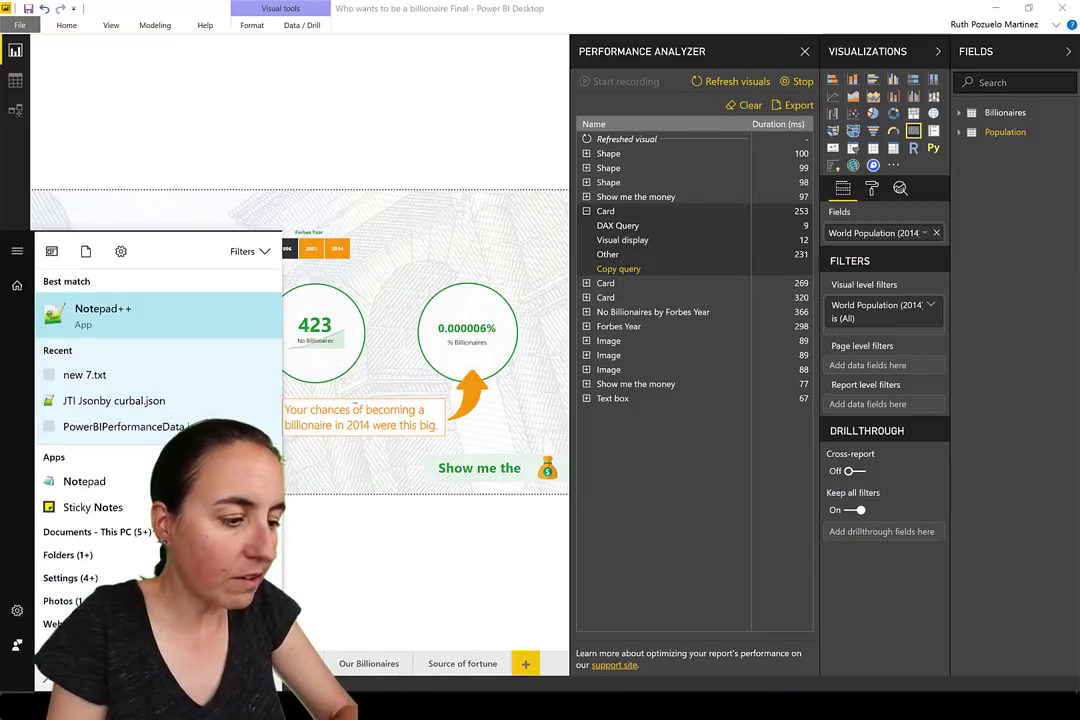
key("Return")
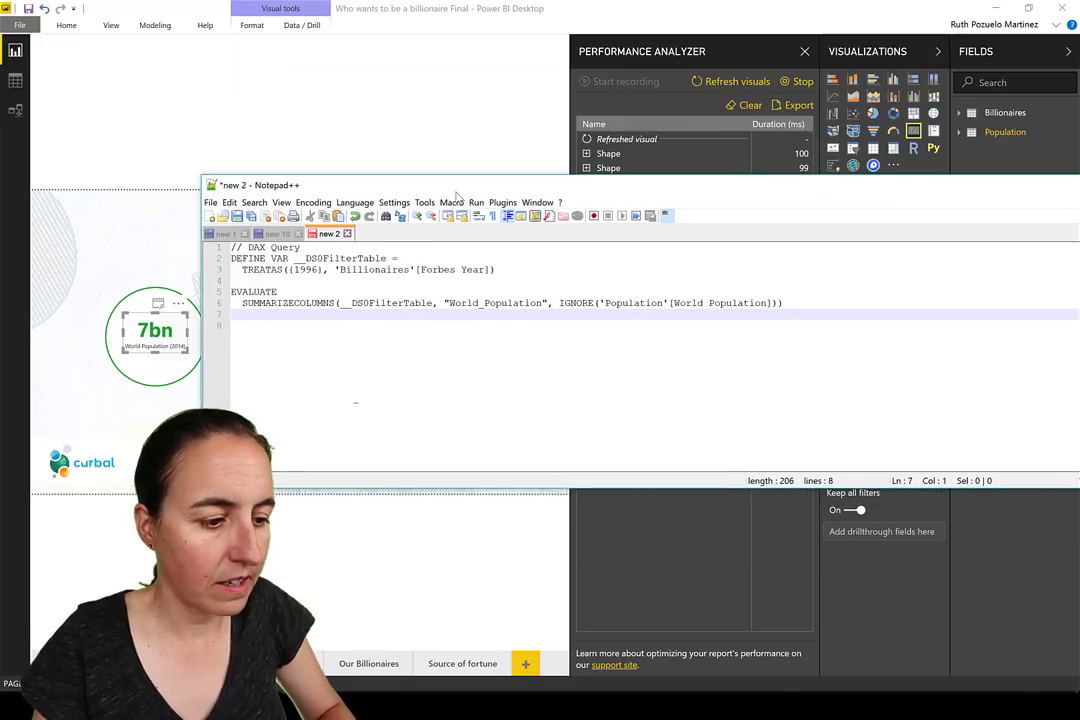
left_click_drag(232, 247, 692, 315)
left_click(360, 259)
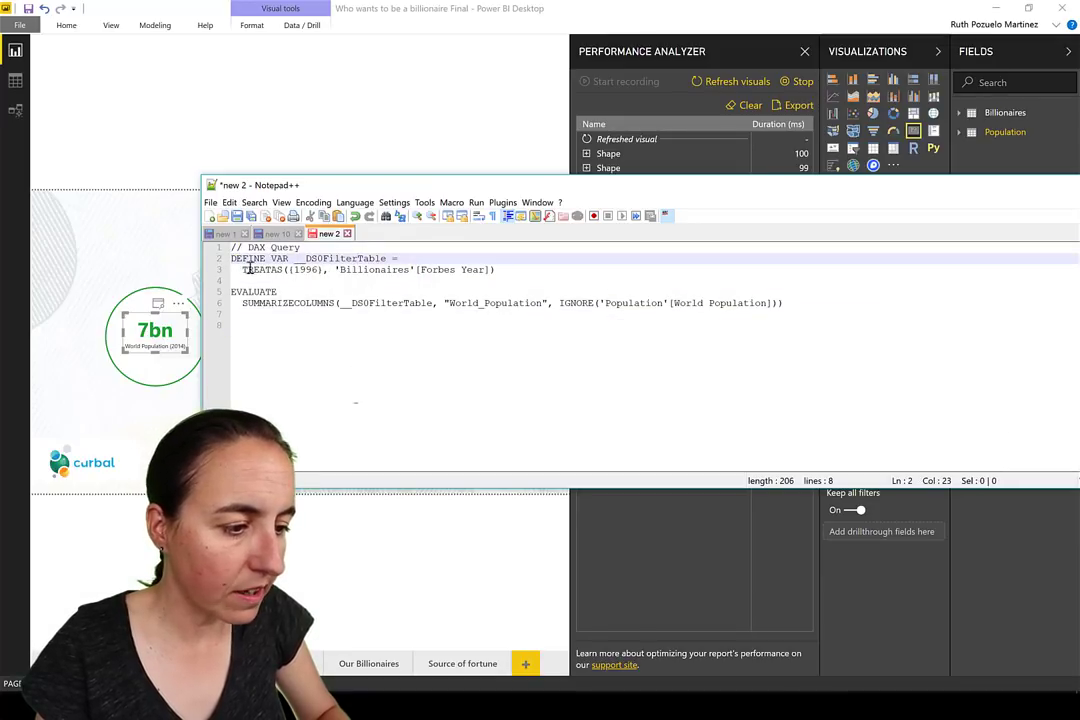
left_click_drag(246, 269, 315, 259)
- Move Notepad++ beside the report, select the TREATAS filter line, then close Notepad++
left_click_drag(466, 190, 703, 143)
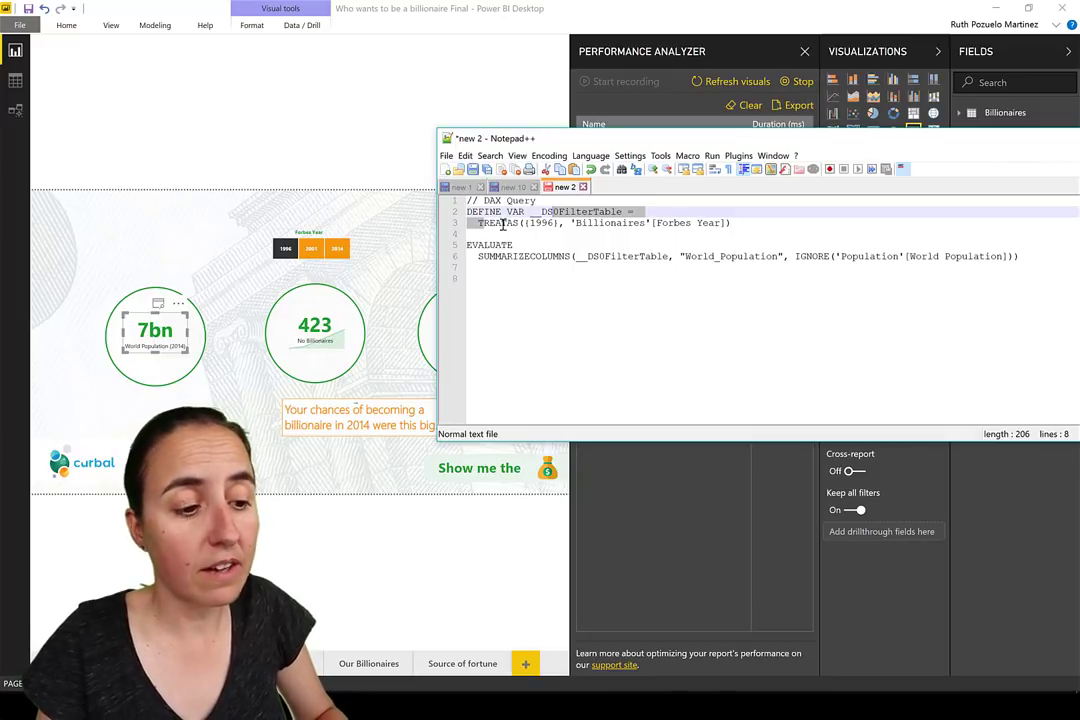
left_click_drag(732, 223, 800, 271)
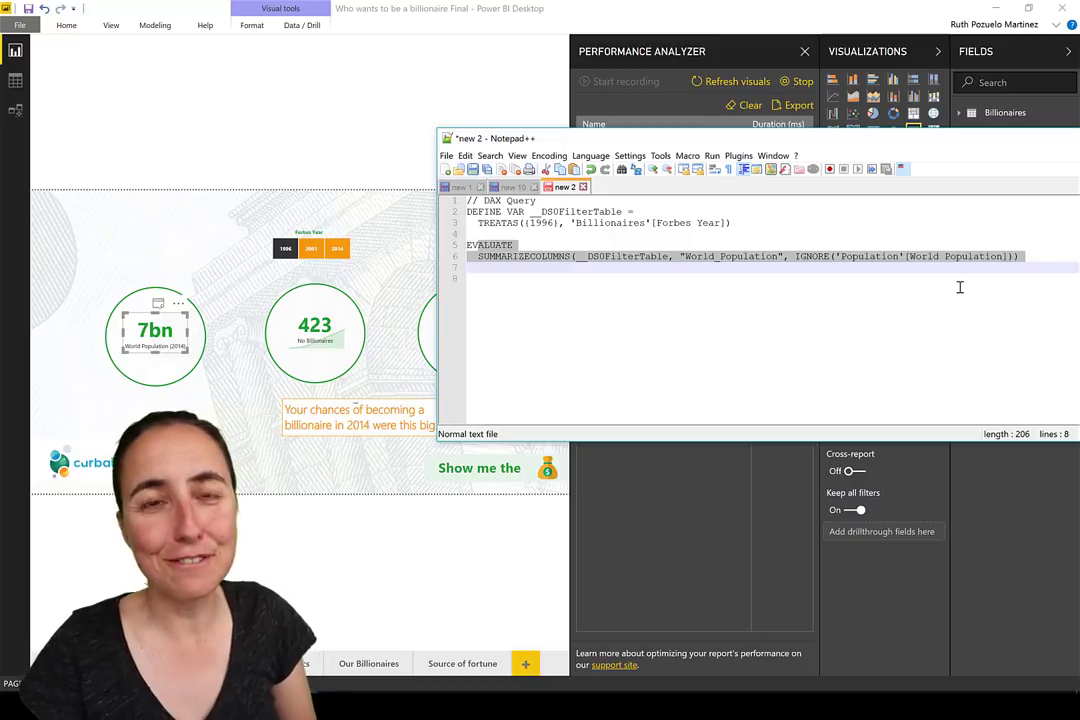
left_click_drag(722, 138, 503, 130)
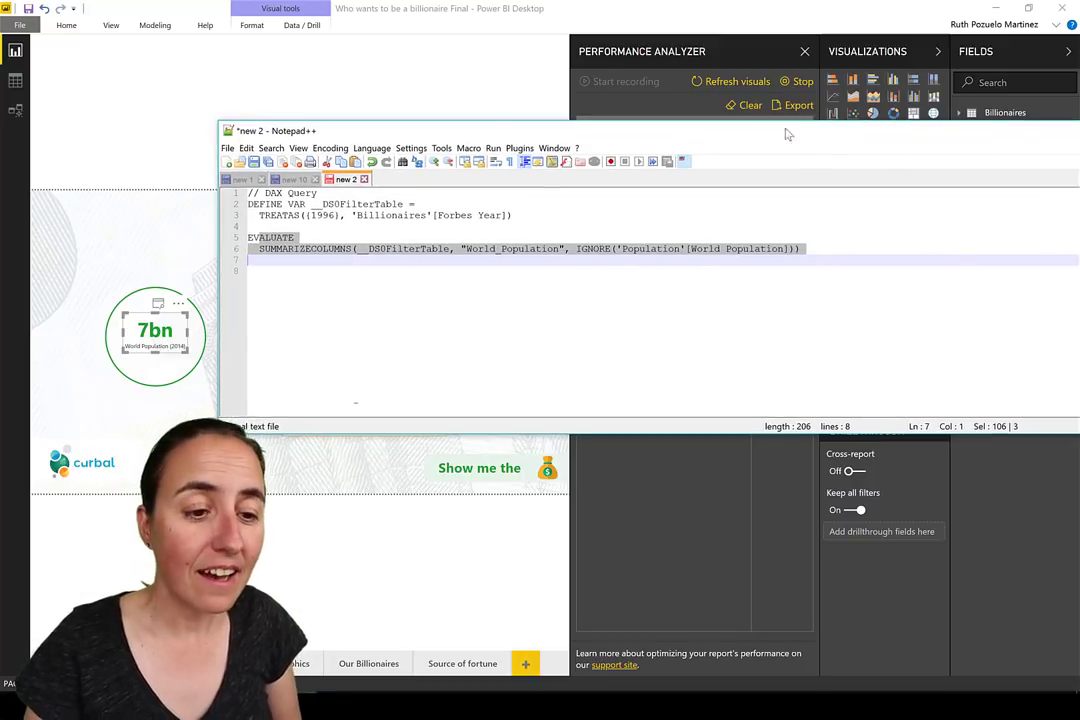
left_click_drag(890, 133, 640, 178)
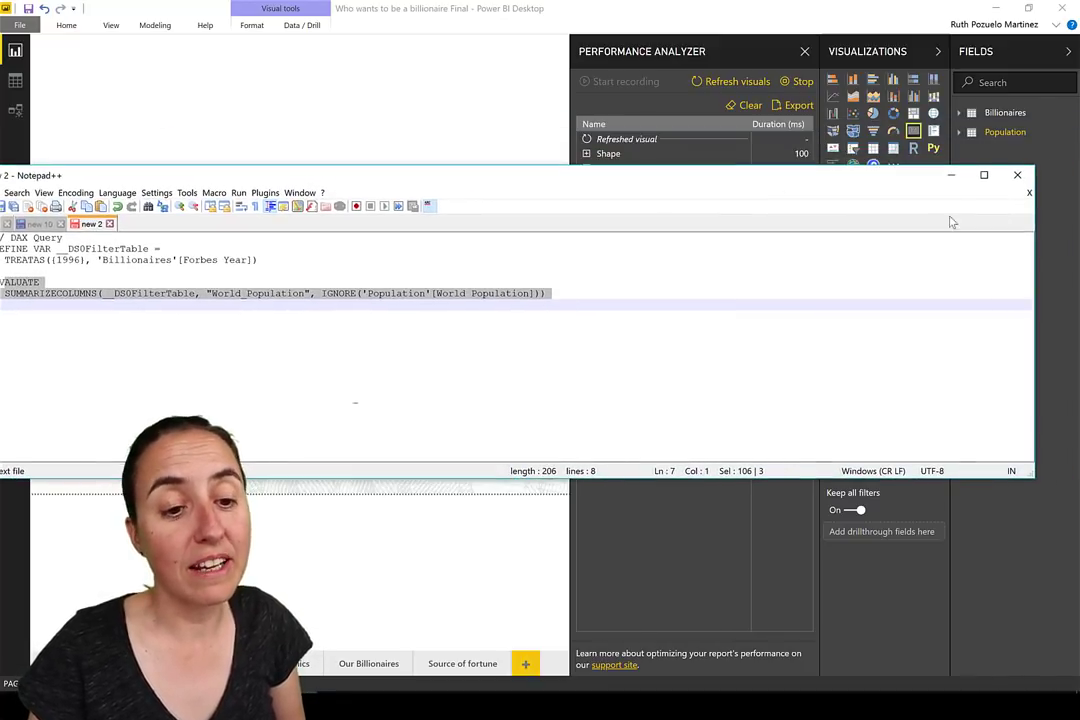
left_click(1015, 178)
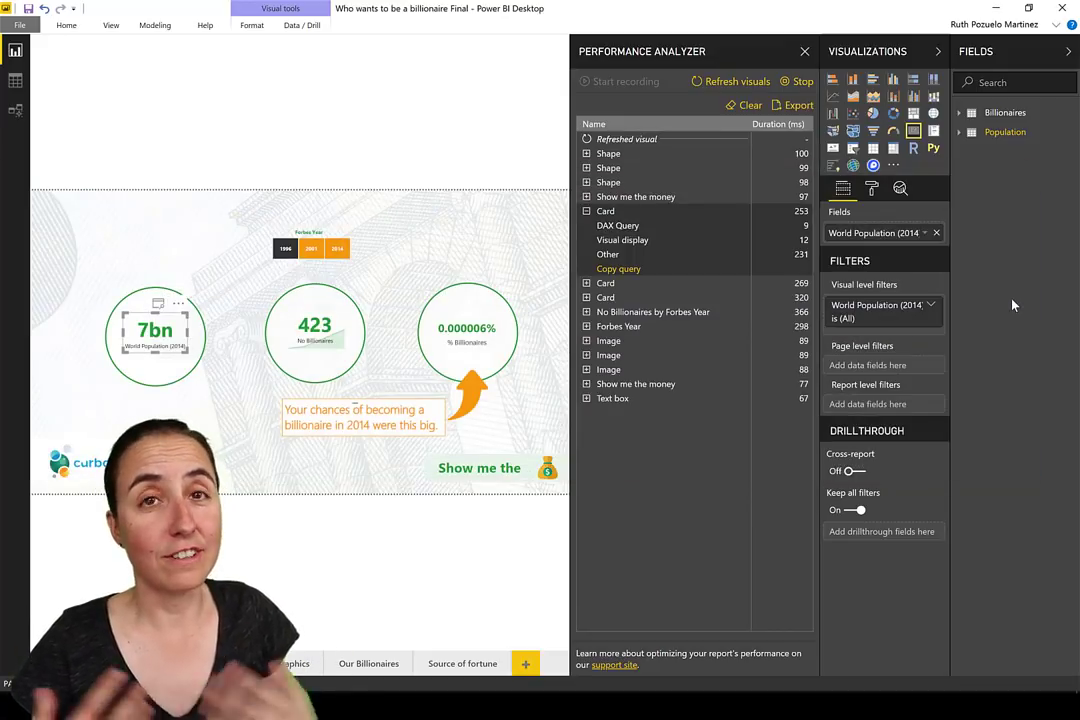
- Collapse the Card entry and clear all recorded timings from Performance Analyzer
left_click(586, 211)
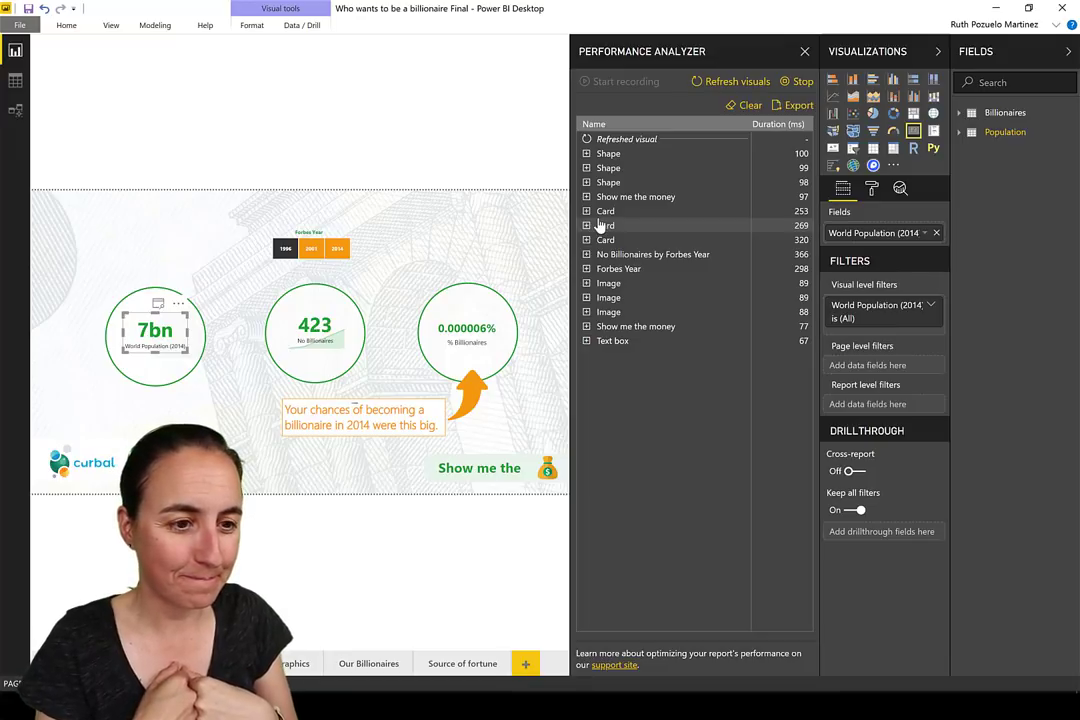
left_click(750, 106)
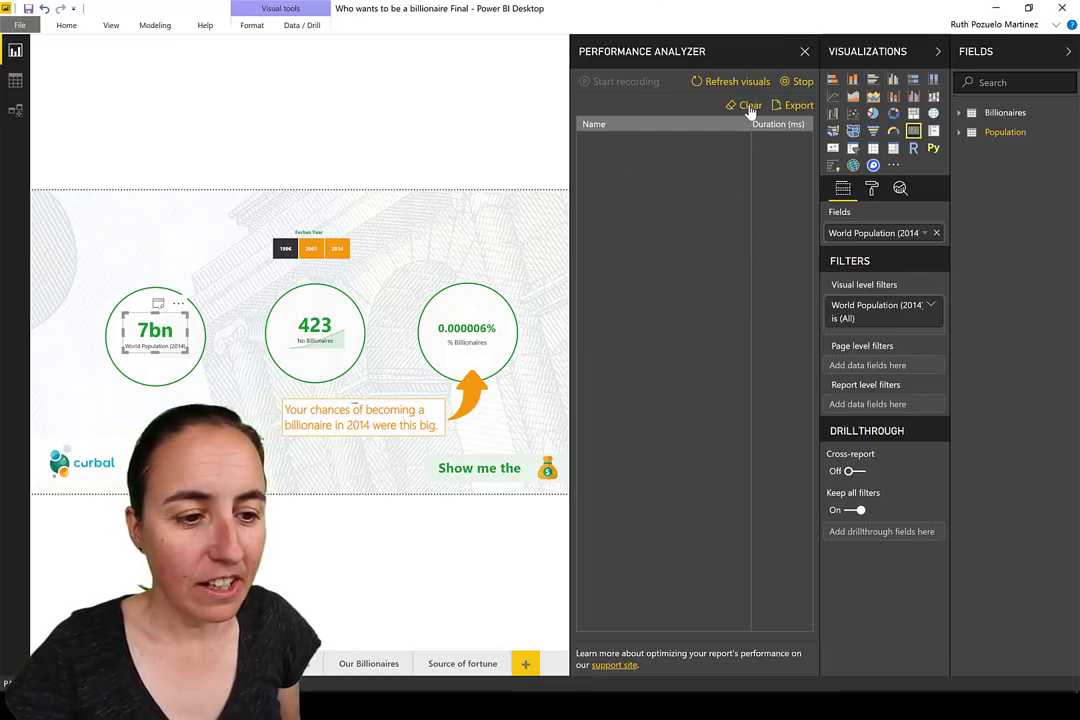
- Restart the performance recording and filter the Forbes Year slicer to 2014
left_click(806, 81)
left_click(622, 84)
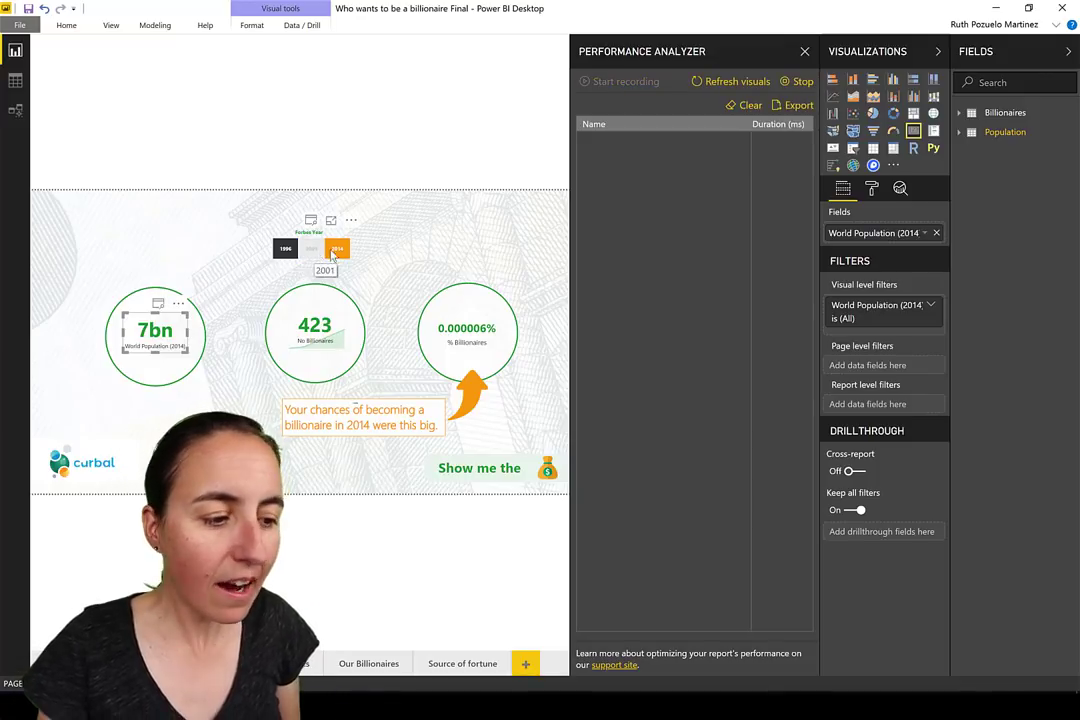
left_click(312, 248)
left_click(338, 256)
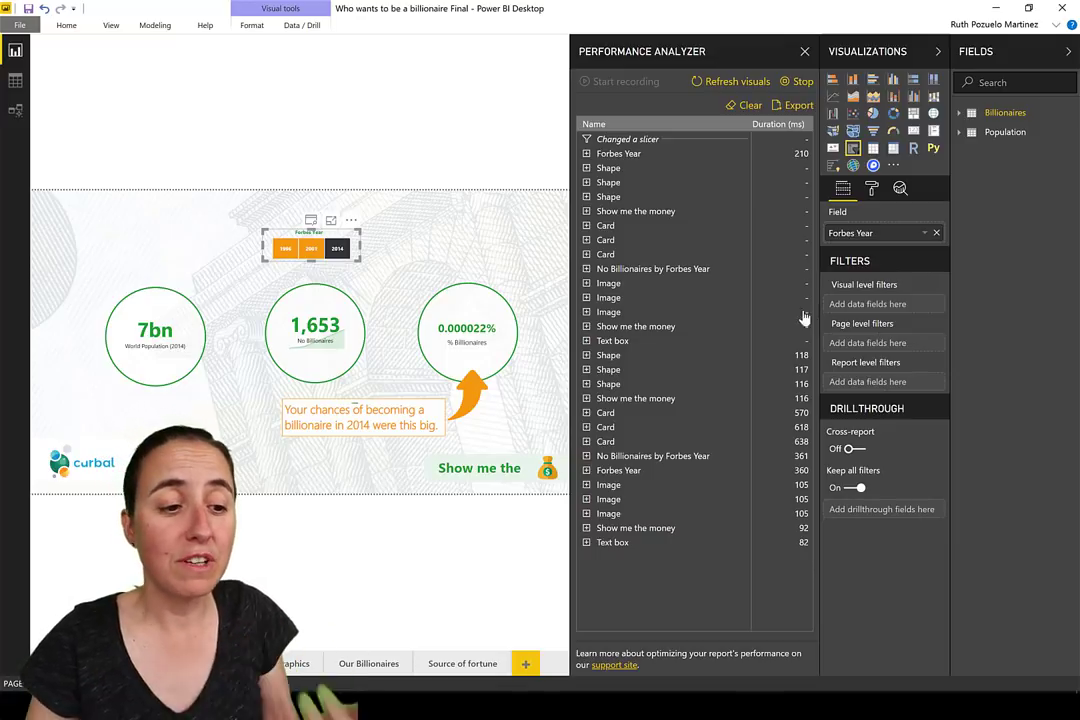
- Inspect the first Image timing breakdown and select the % Billionaires card
left_click(586, 283)
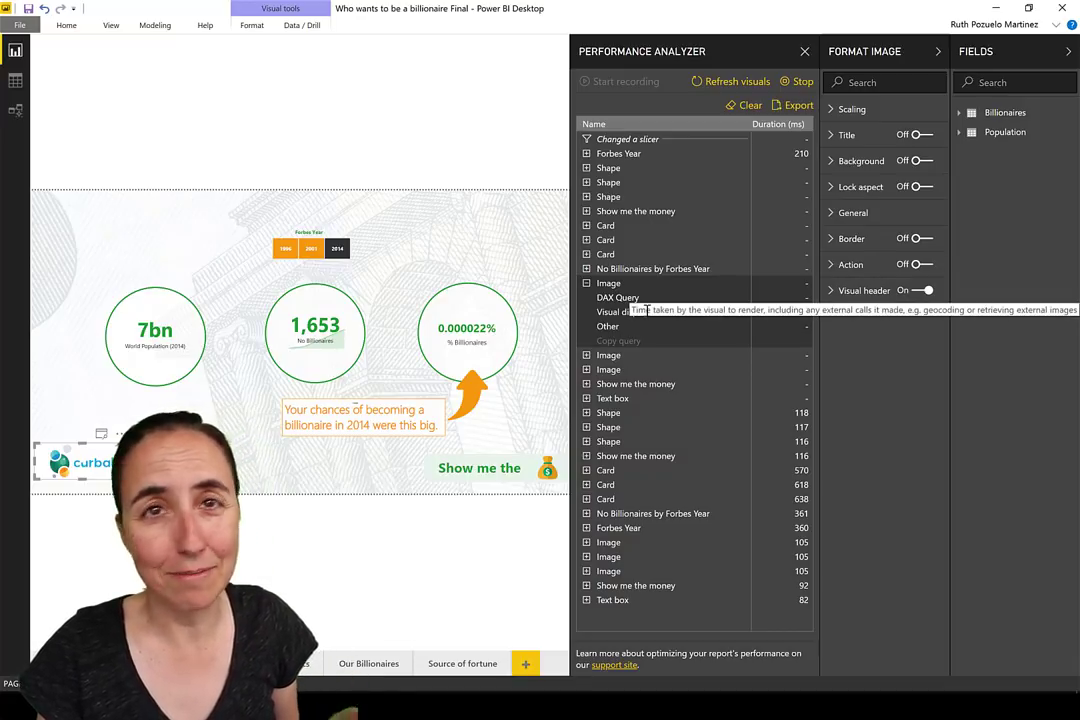
left_click(586, 283)
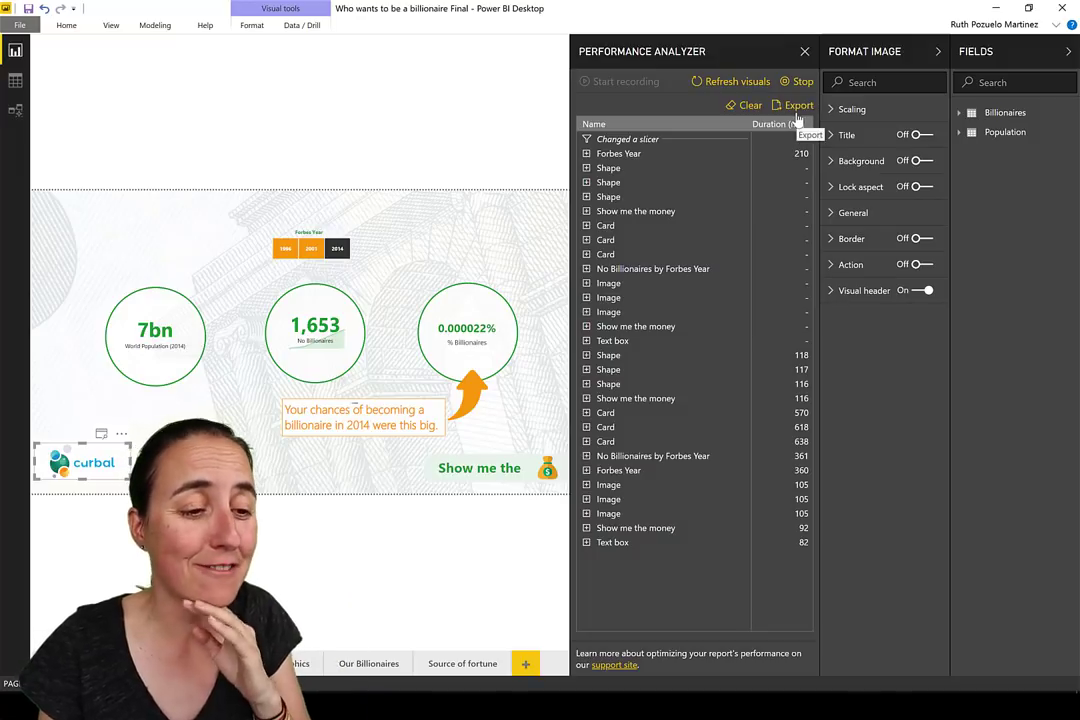
left_click(468, 342)
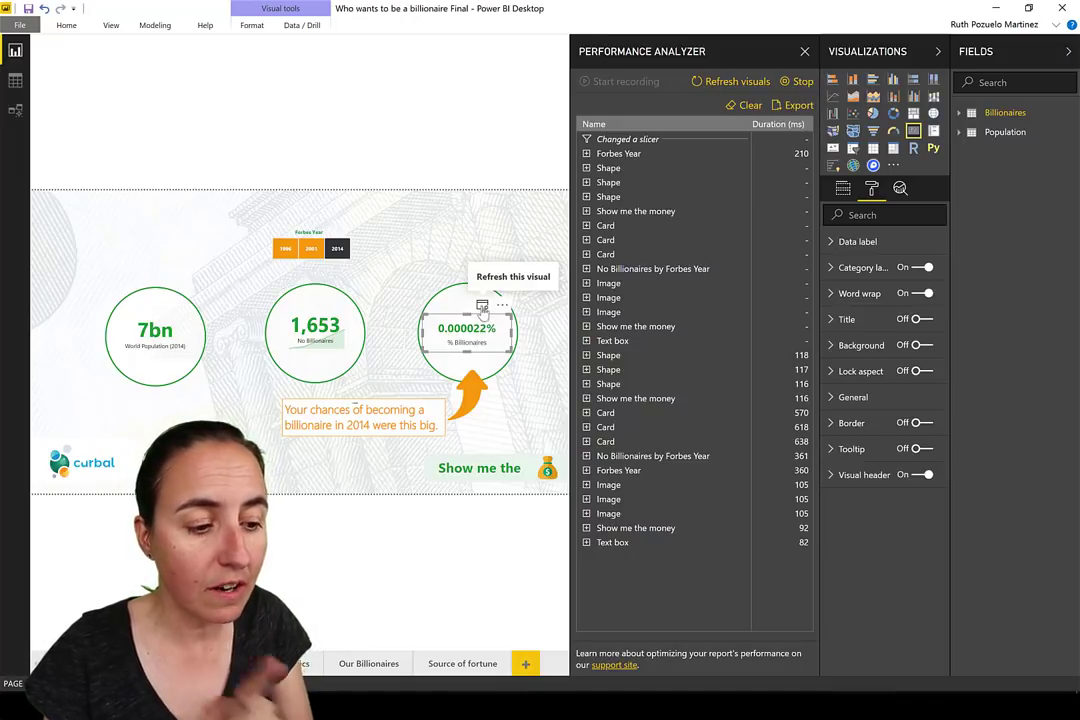
- Refresh only the % Billionaires card and expand its 138 ms timing: 12 ms DAX, 9 ms display, 117 ms other
left_click(483, 307)
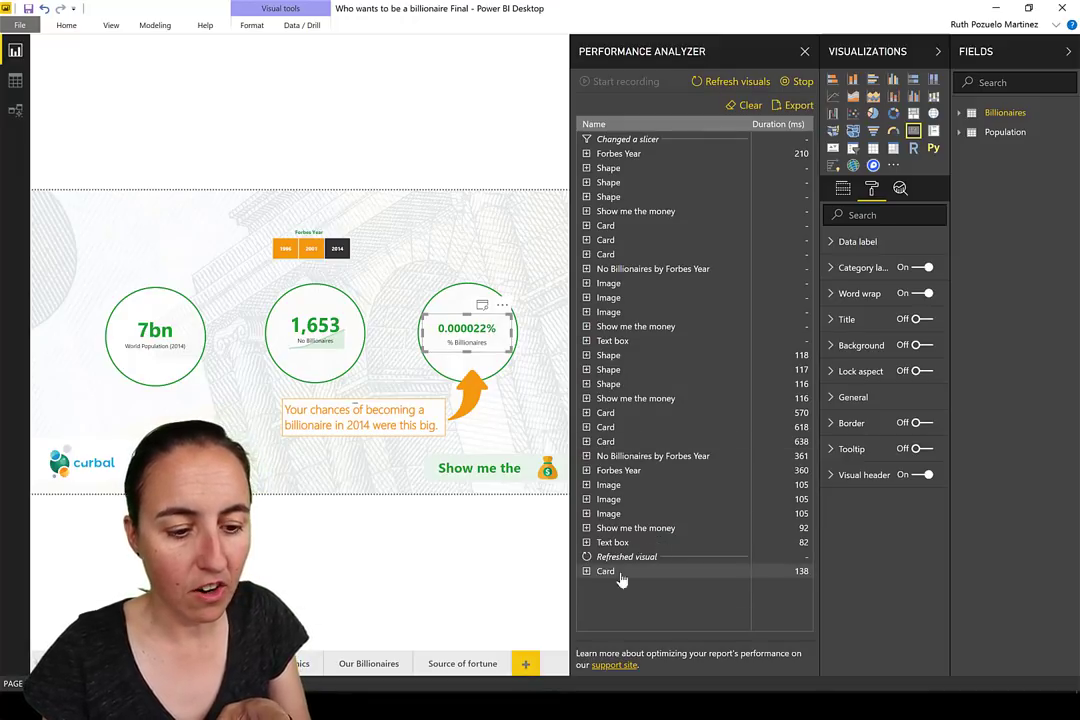
left_click(586, 571)
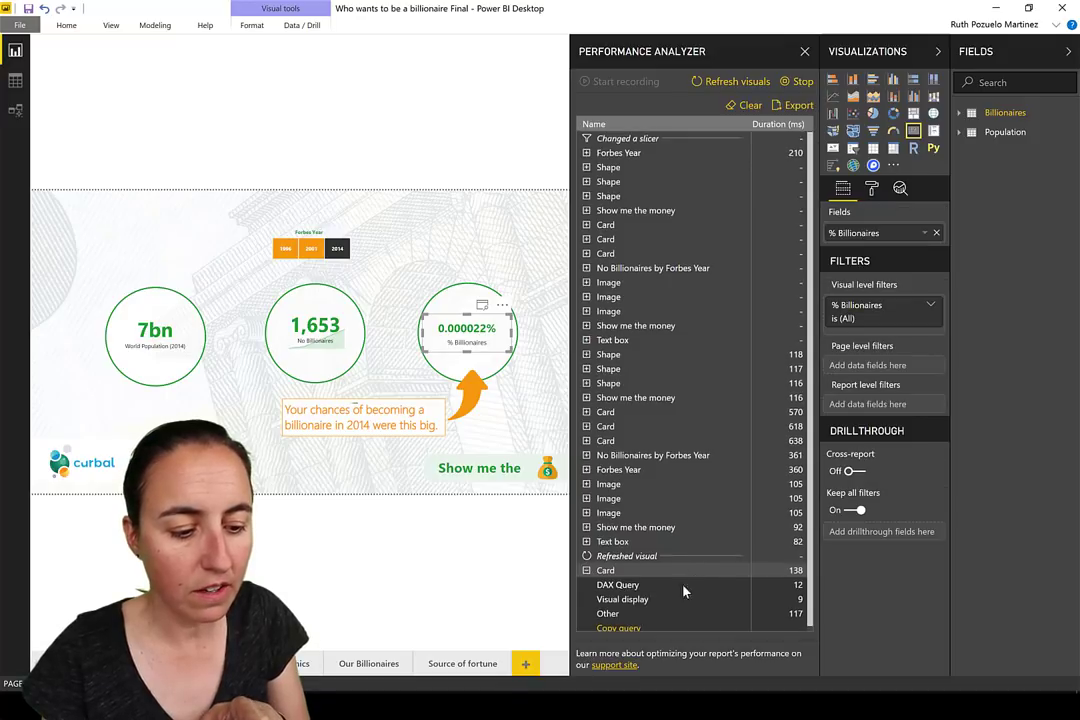
scroll(665, 600, "down", 1)
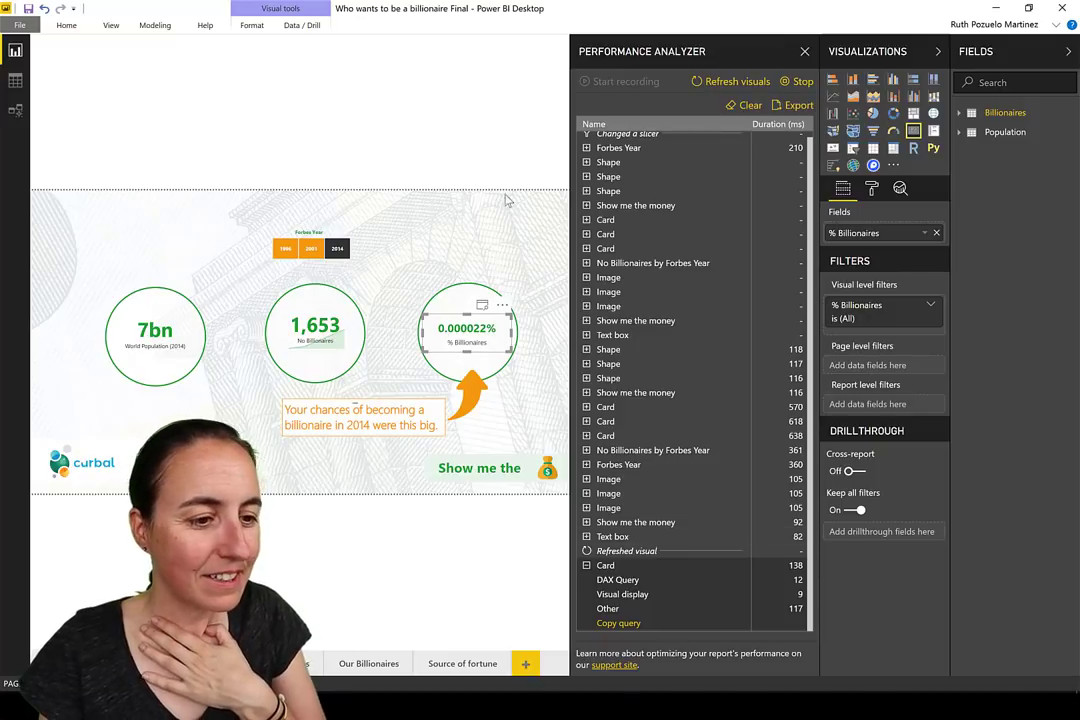
scroll(697, 263, "up", 1)
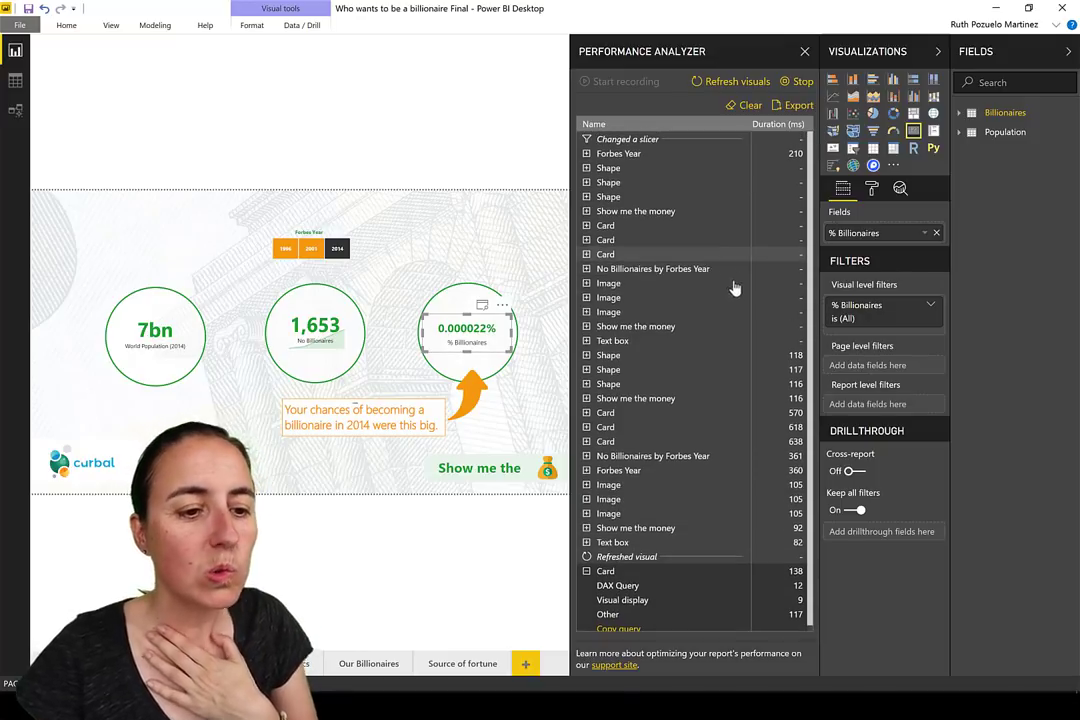
- Export the Performance Analyzer timings to the Desktop as PowerBIPerformanceData.json
left_click(797, 108)
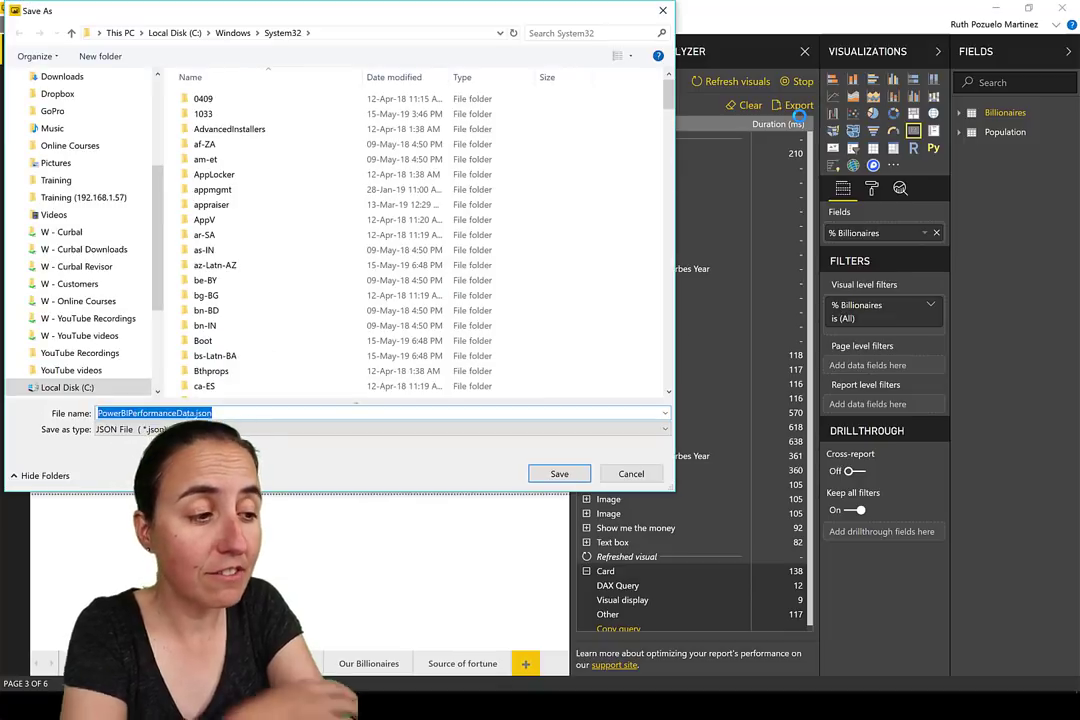
scroll(76, 118, "up", 1)
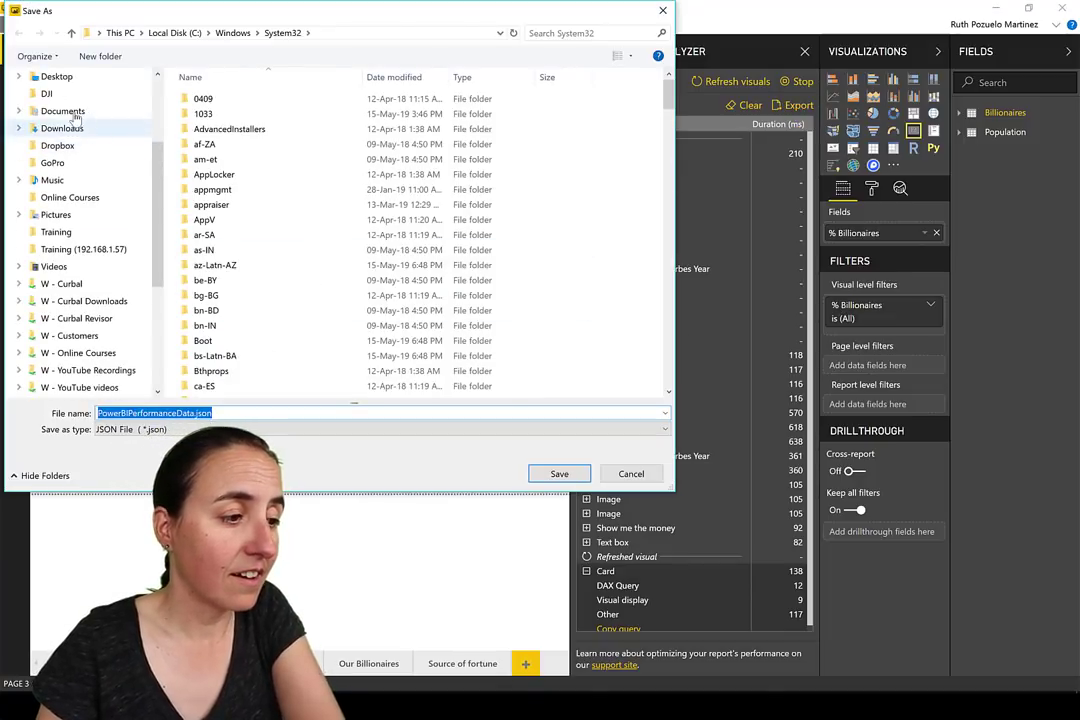
left_click(78, 127)
left_click(62, 77)
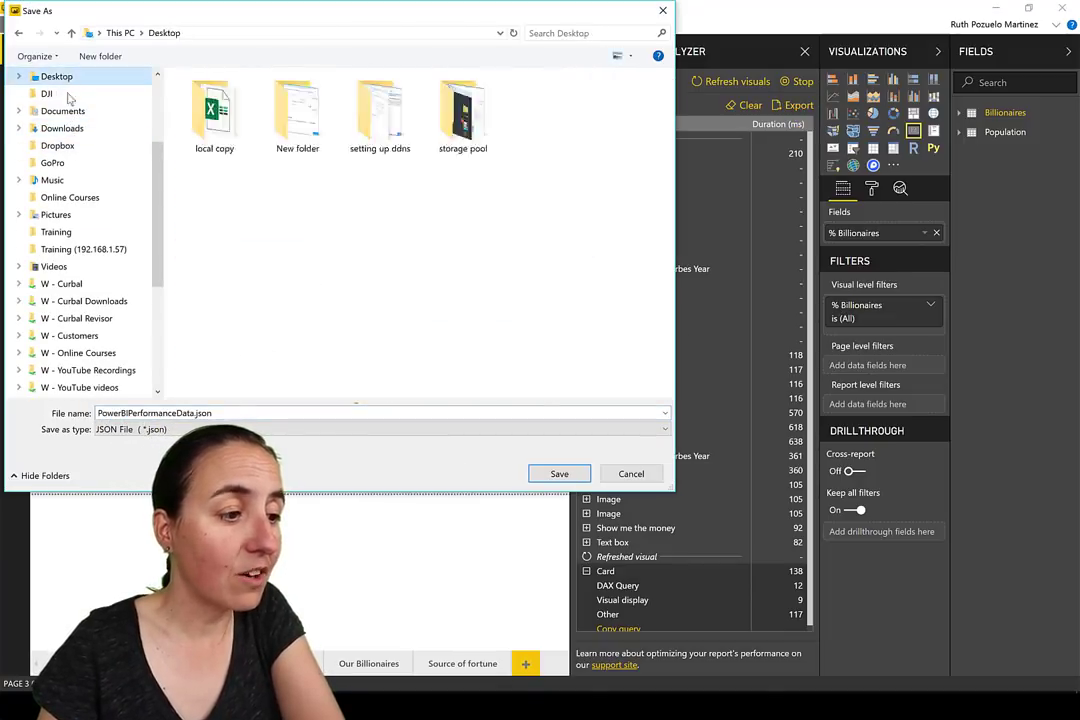
left_click(63, 127)
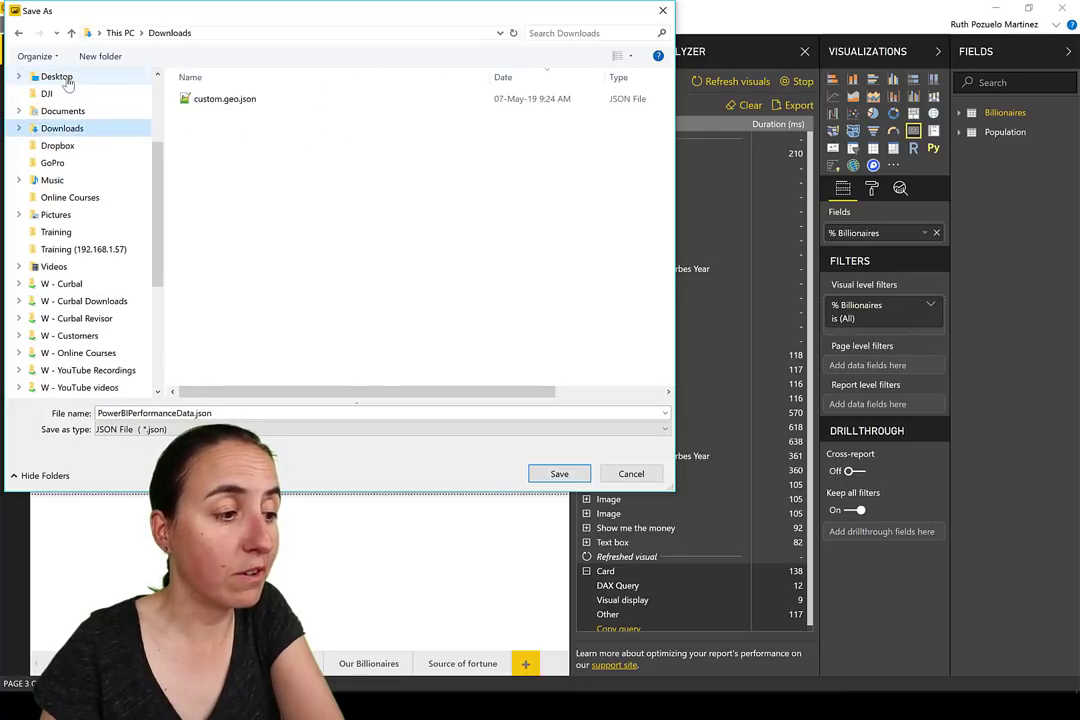
left_click(63, 78)
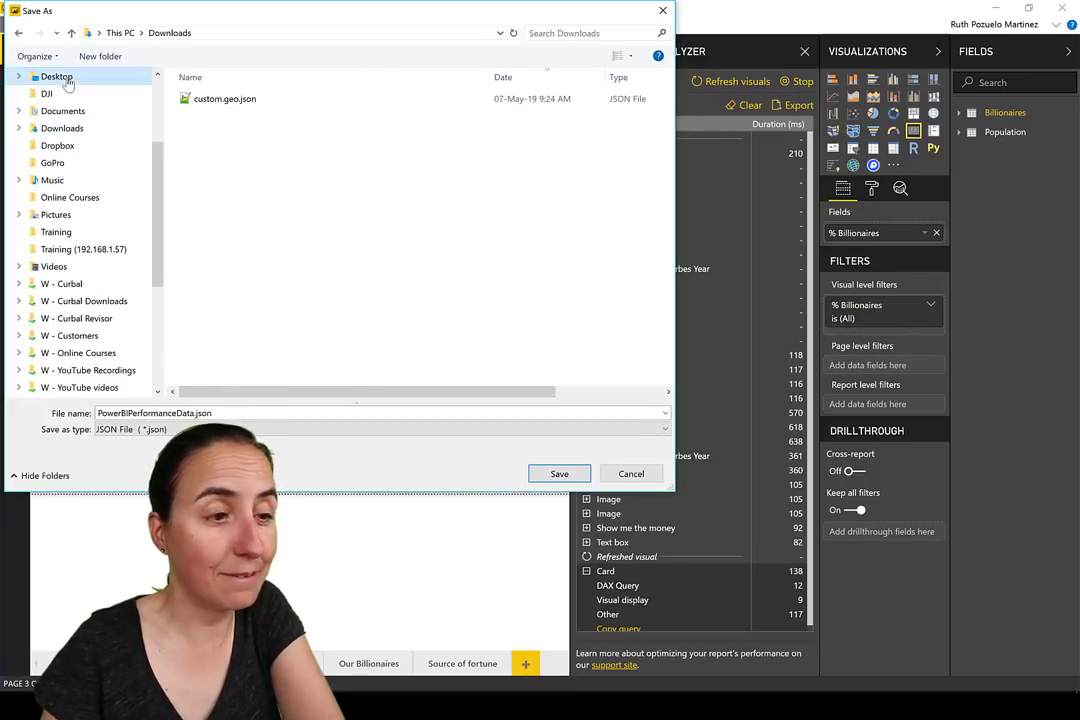
left_click(560, 474)
- Open PowerBIPerformanceData.json from the desktop in Notepad++ and maximize its window
key("super+d")
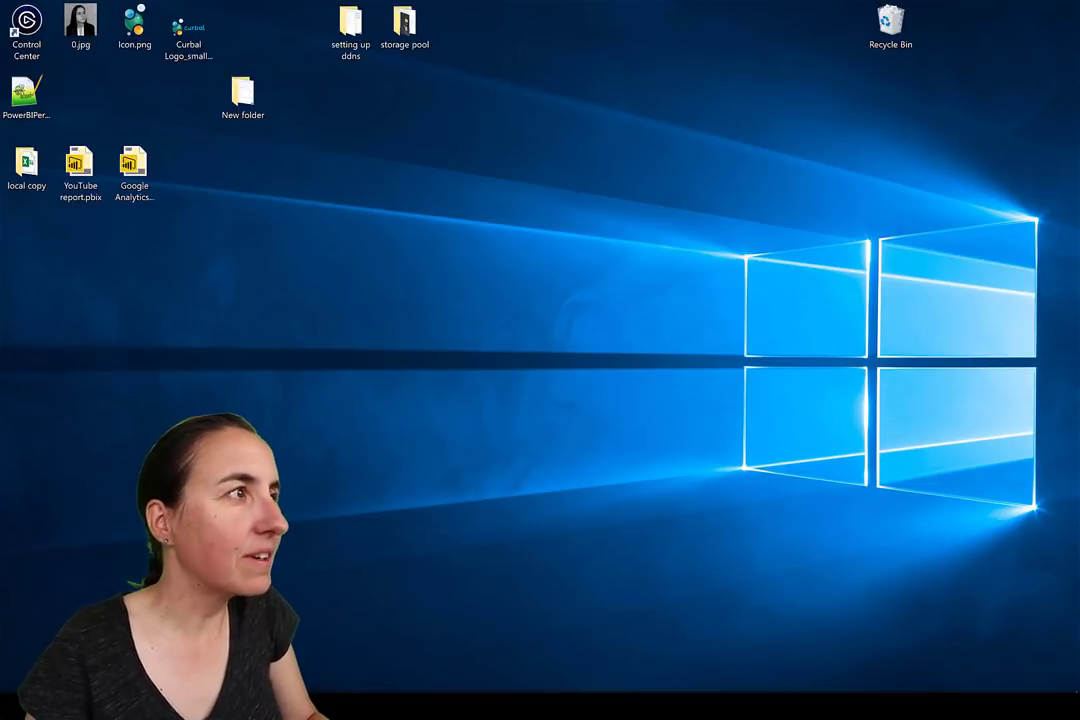
double_click(26, 95)
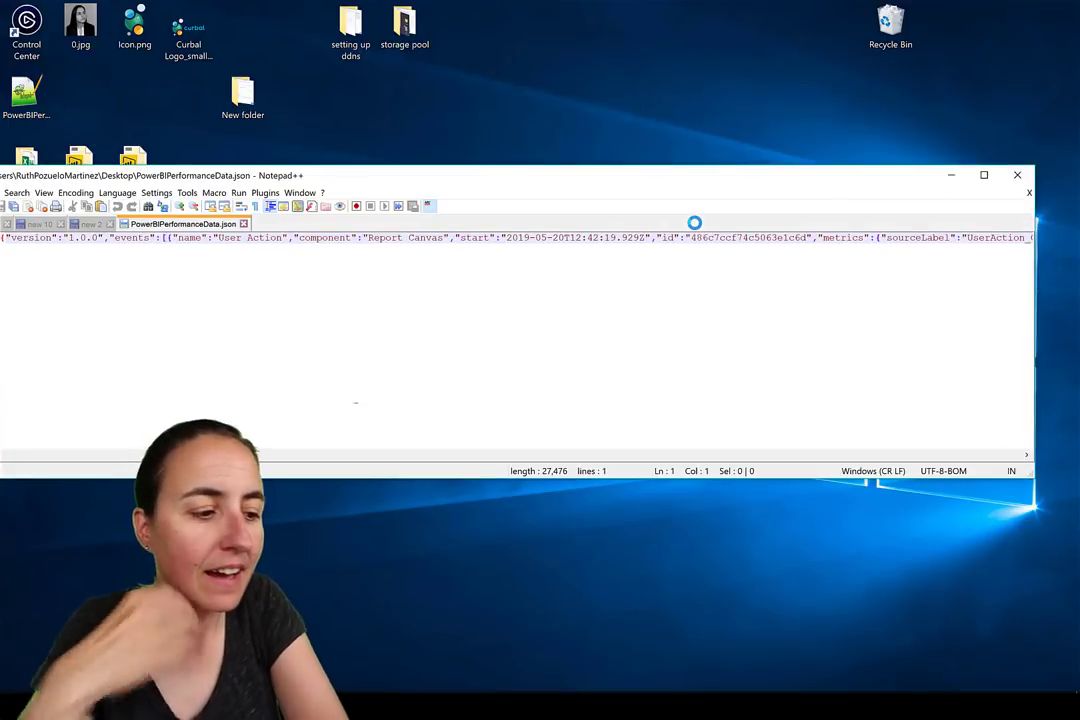
left_click(984, 175)
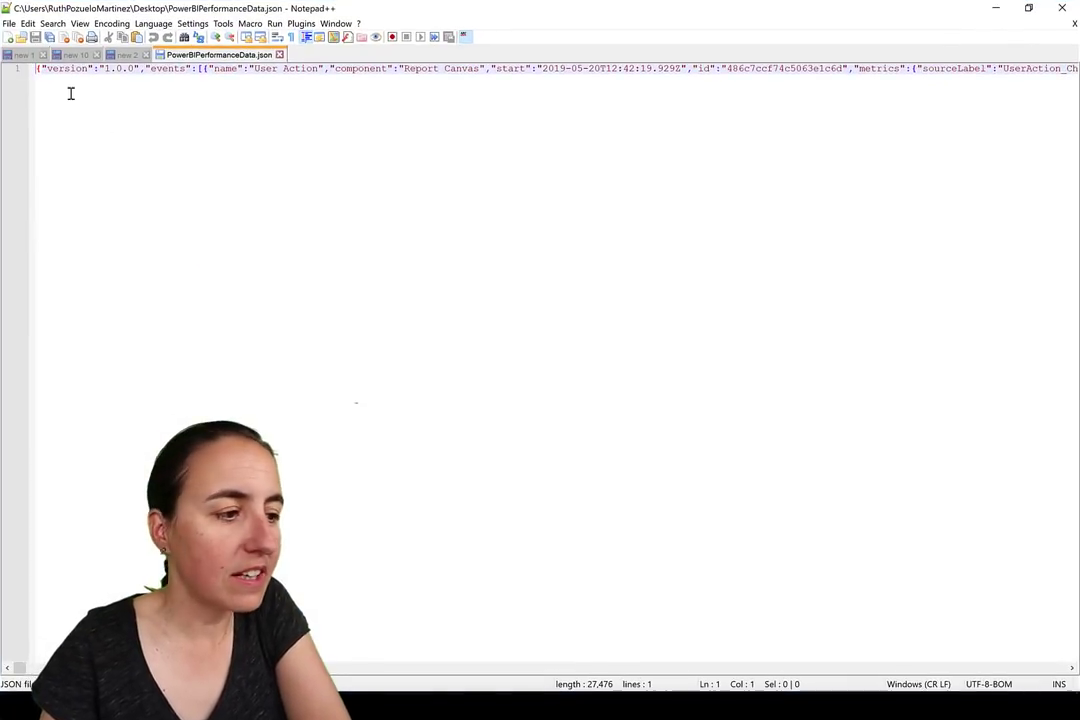
left_click(79, 23)
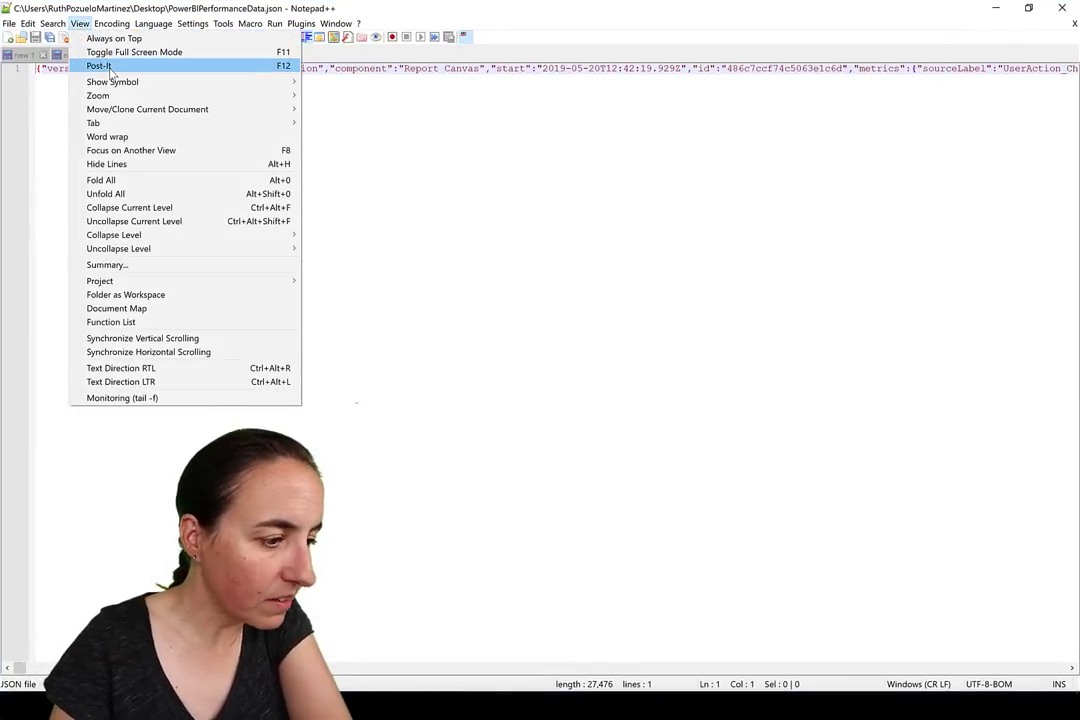
- Turn on word wrap to read through the timing JSON, then return to Power BI Desktop
left_click(107, 137)
scroll(757, 509, "down", 10)
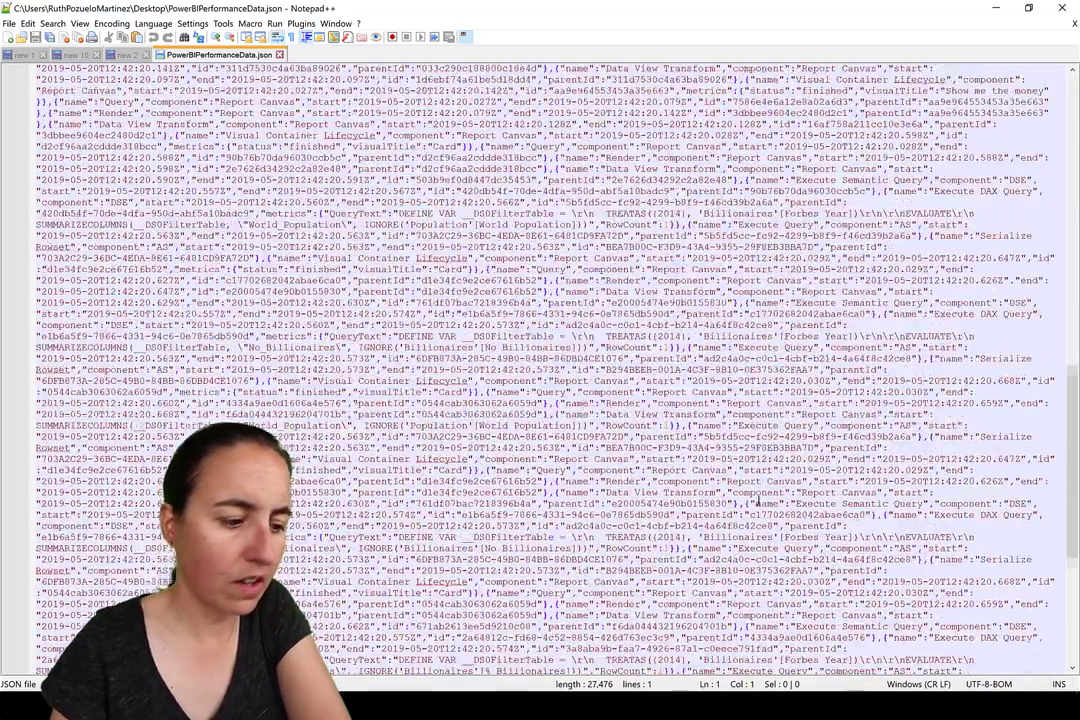
scroll(757, 509, "down", 2)
scroll(735, 450, "up", 12)
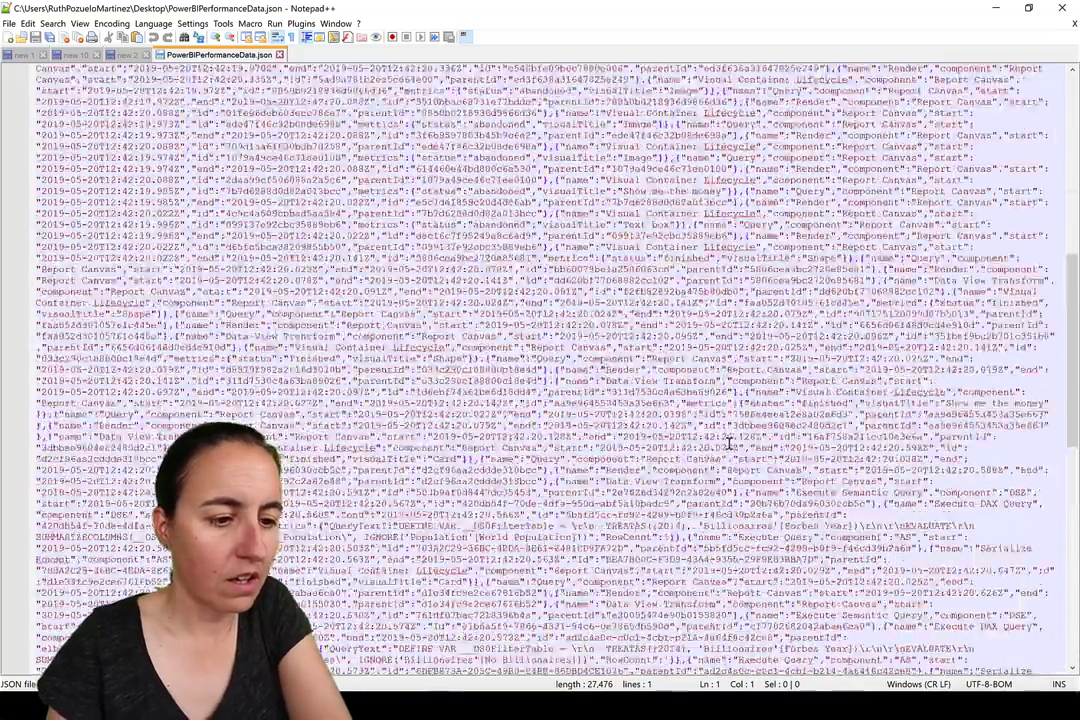
scroll(730, 430, "up", 6)
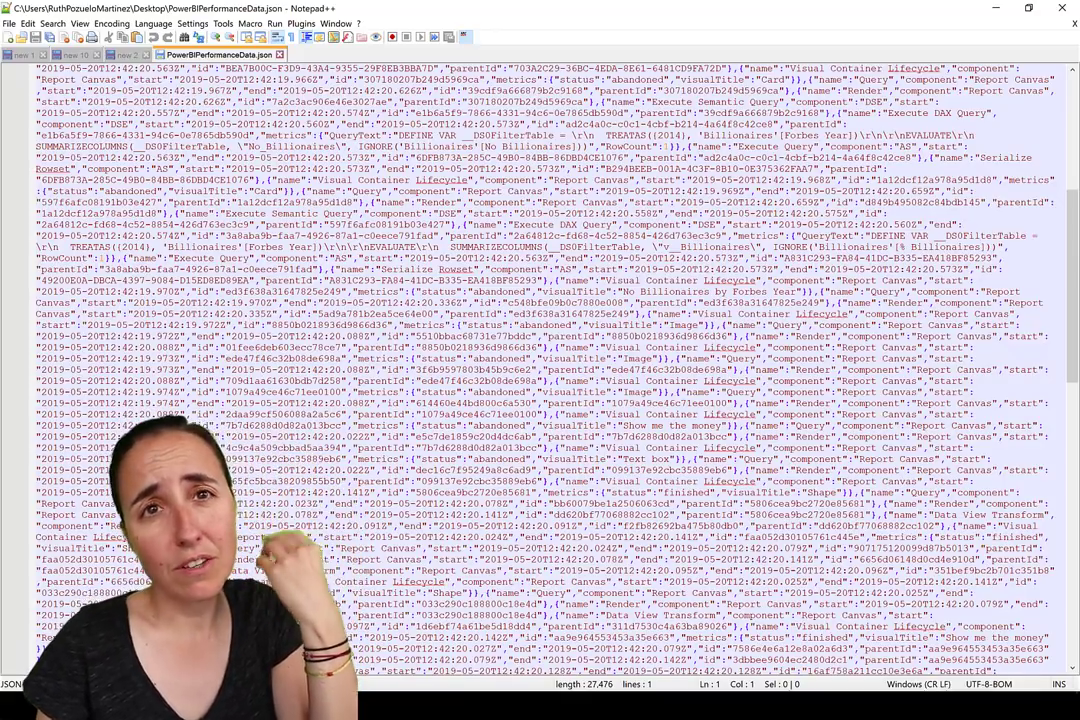
key("alt+Tab")
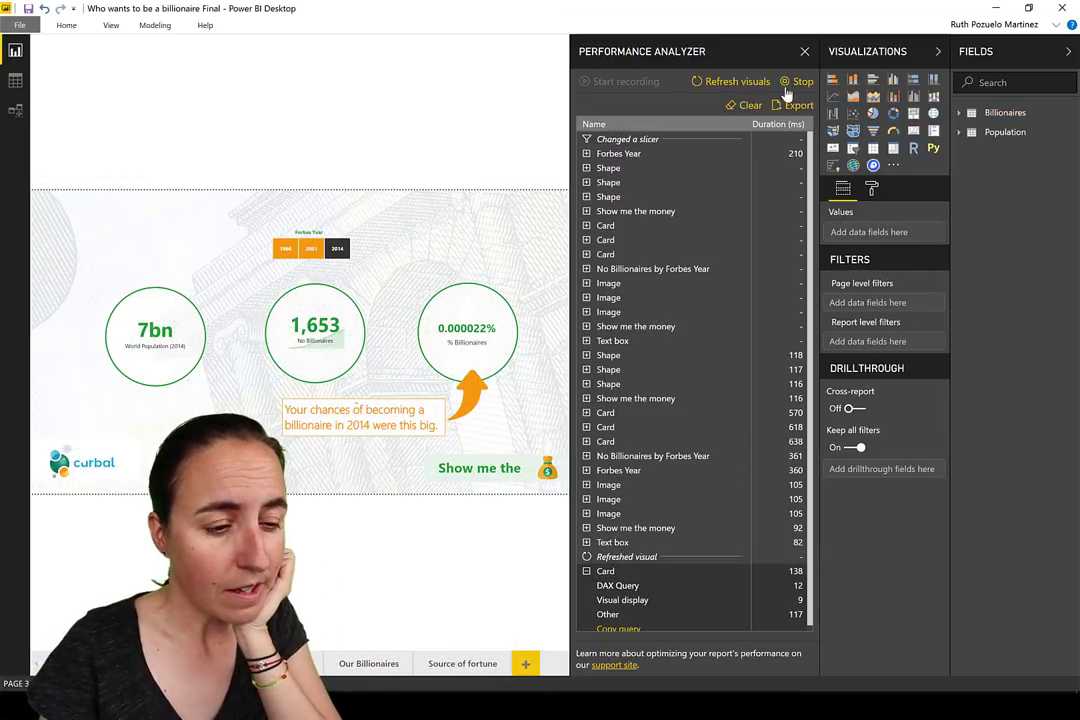
- Clear the recorded timings and close the Performance Analyzer pane
left_click(752, 108)
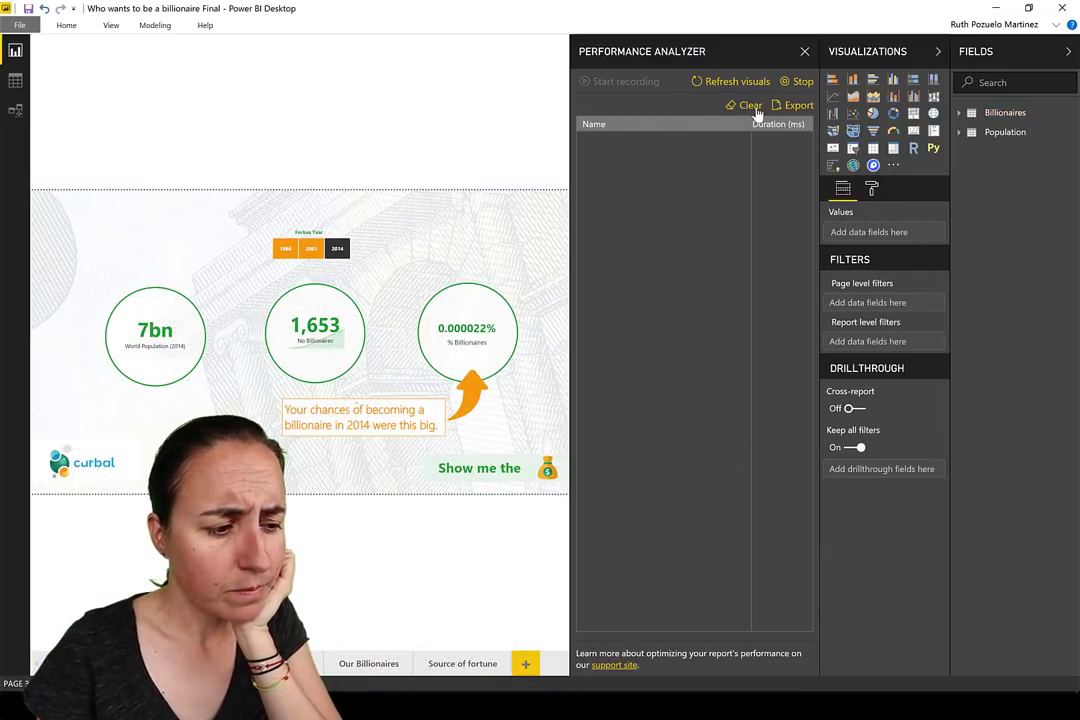
left_click(804, 51)
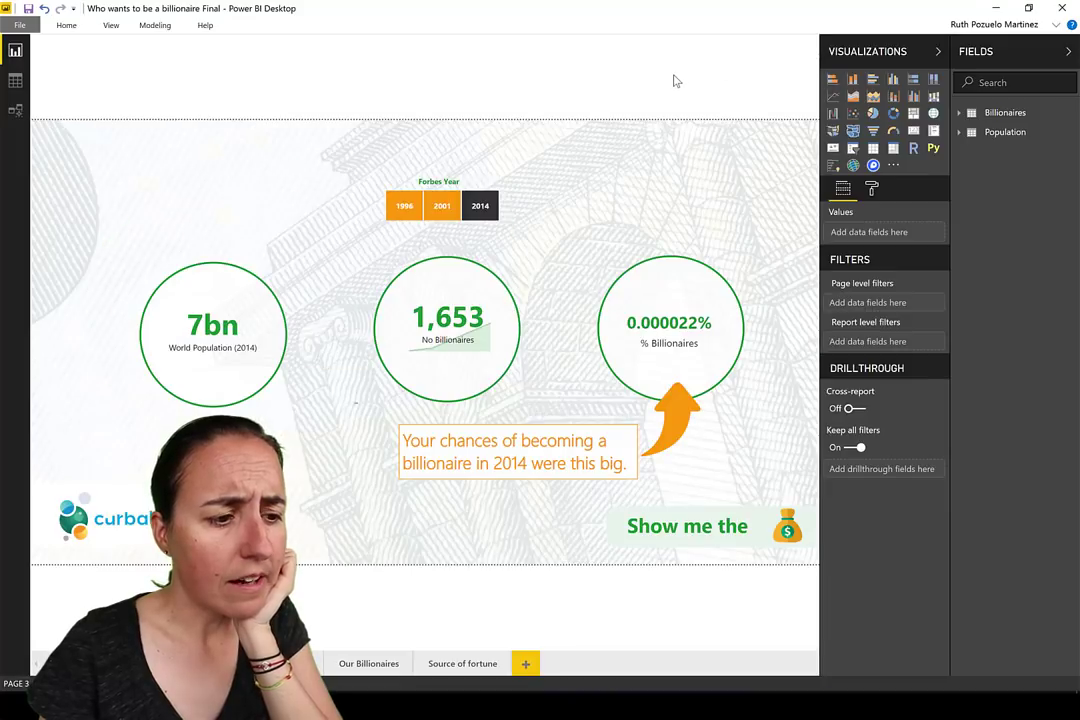